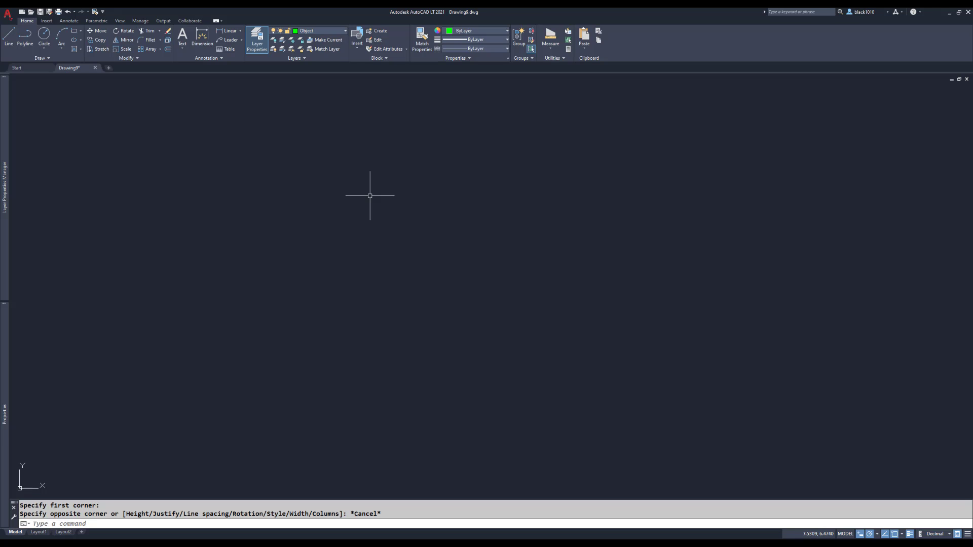
Make Normal the current text style
{"action": "left_click", "coordinate": [223, 60]}
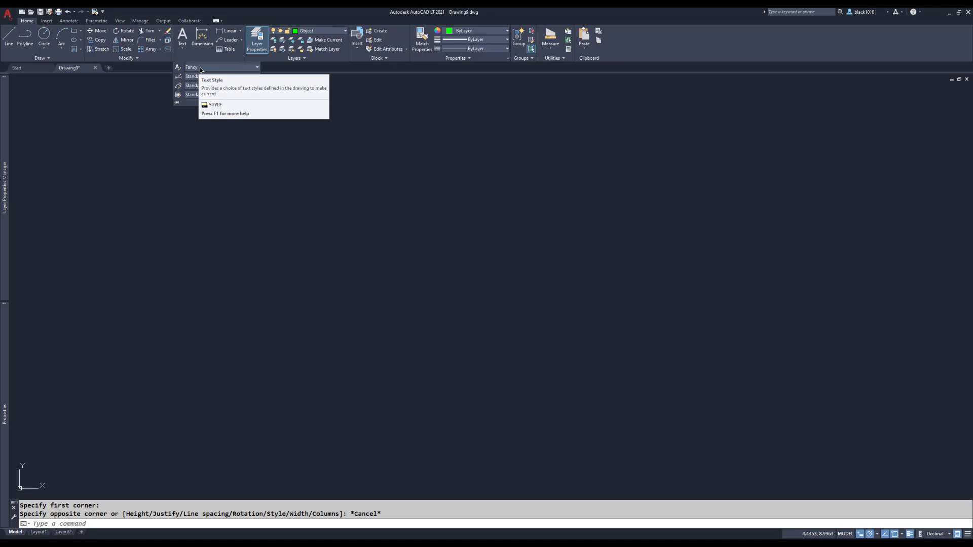
{"action": "left_click", "coordinate": [257, 68]}
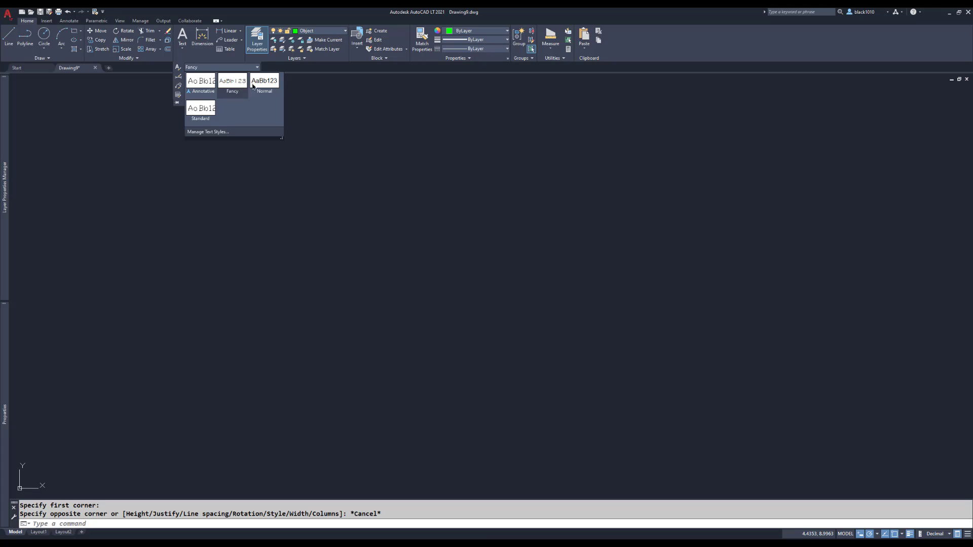
{"action": "left_click", "coordinate": [261, 83]}
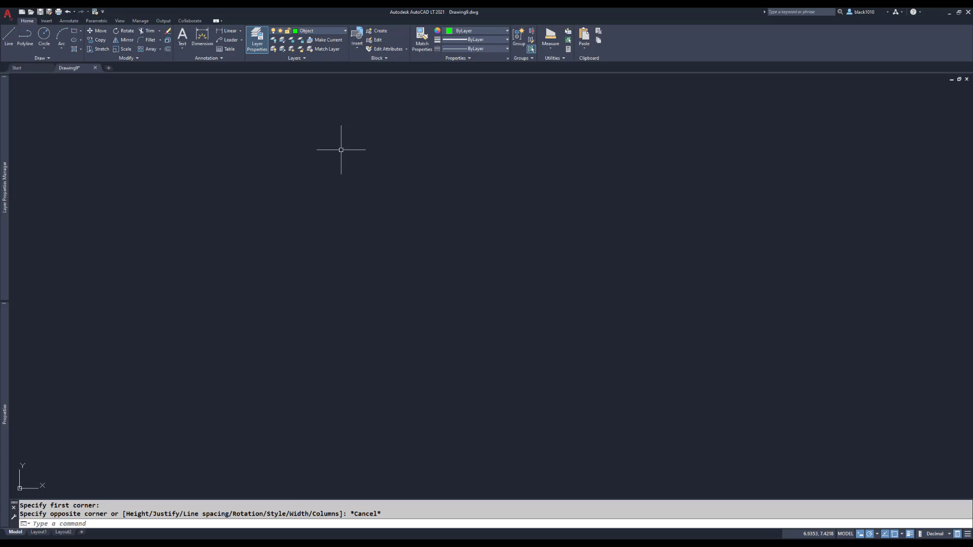
Start single-line text near the middle of the drawing on the Hidden layer, with a height of .125 and a horizontal rotation
{"action": "left_click", "coordinate": [183, 50]}
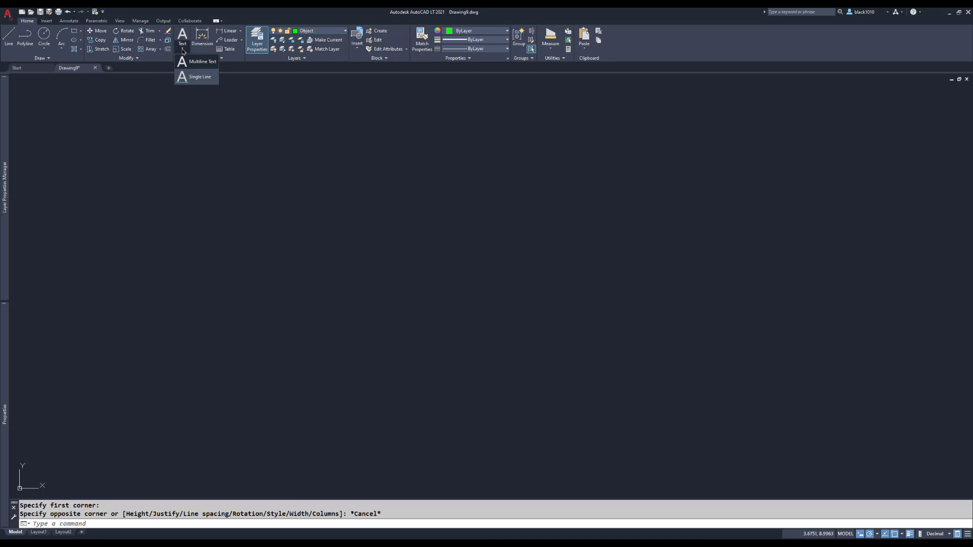
{"action": "left_click", "coordinate": [195, 78]}
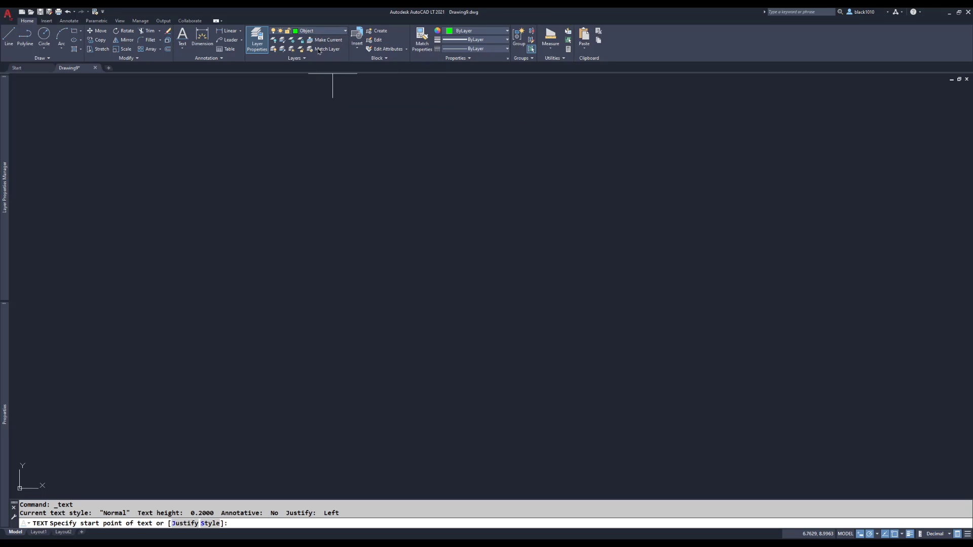
{"action": "left_click", "coordinate": [344, 32]}
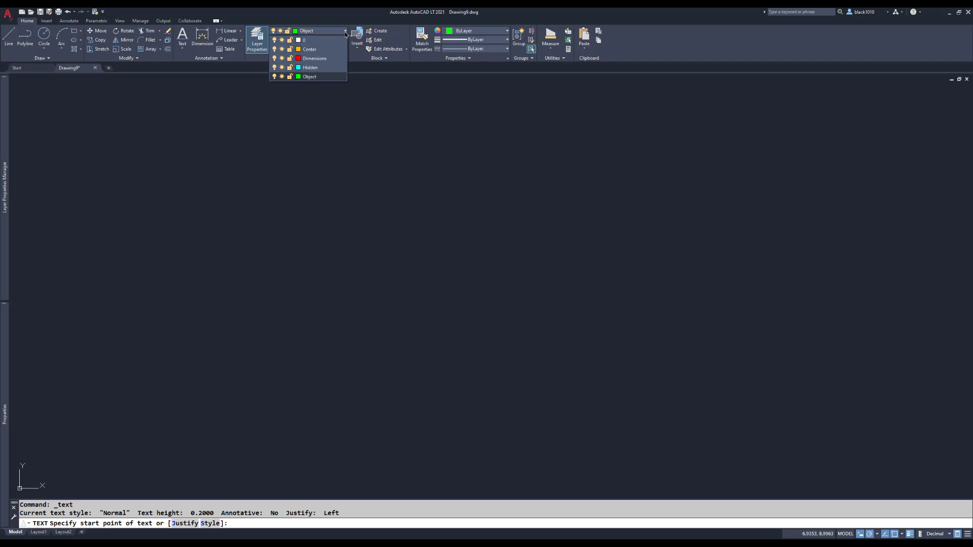
{"action": "left_click", "coordinate": [322, 69]}
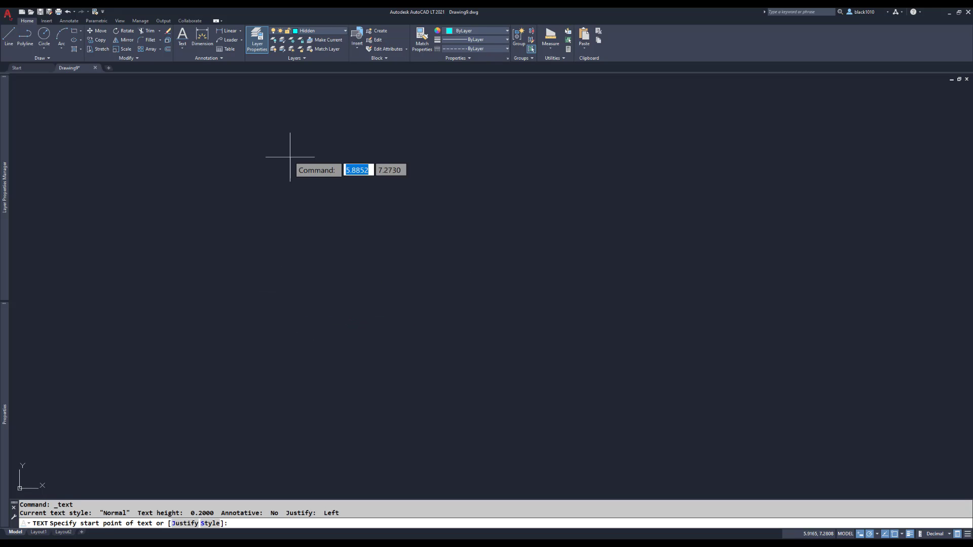
{"action": "left_click", "coordinate": [323, 268]}
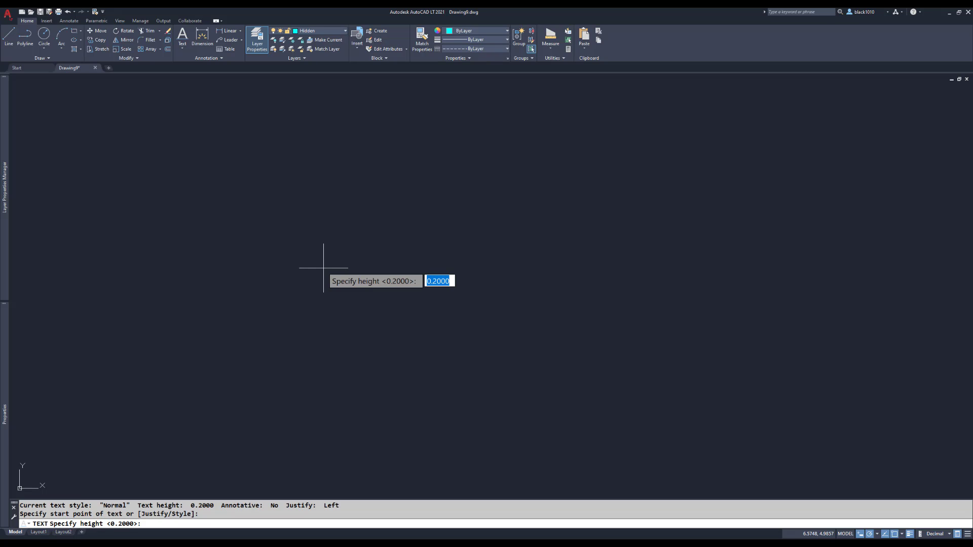
{"action": "type", "text": ".125"}
{"action": "key", "text": "Return"}
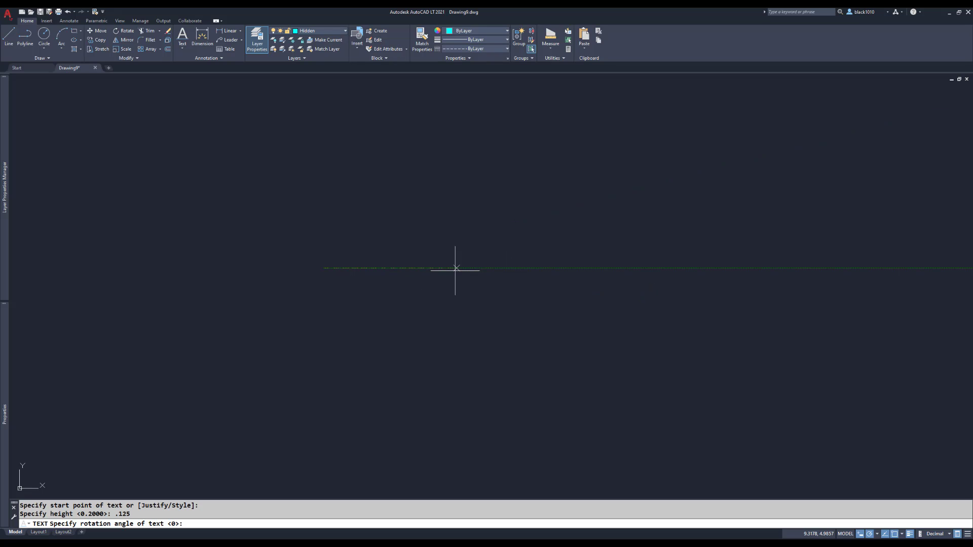
{"action": "left_click", "coordinate": [503, 268]}
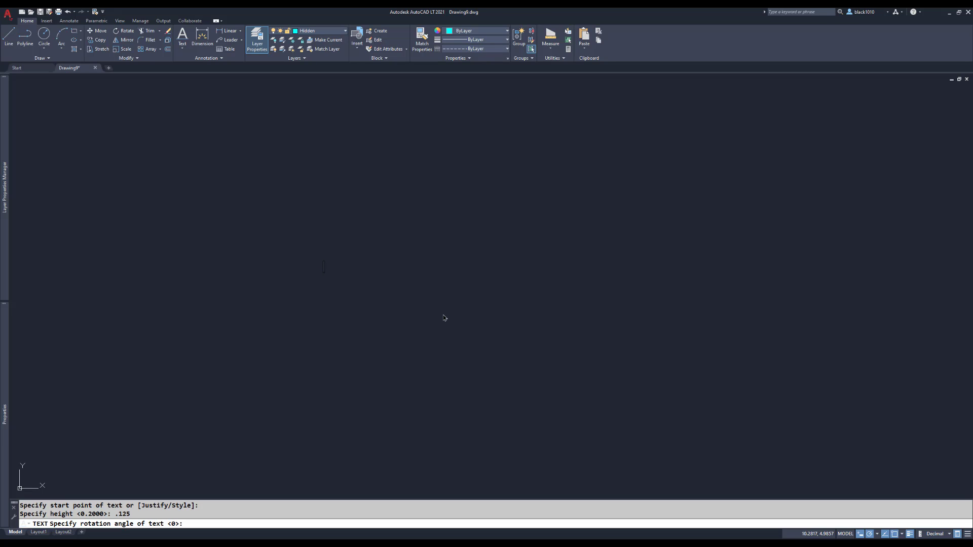
Write "This is some text." and "Add another line..." as two single-line text rows and finish the text
{"action": "type", "text": "This is some"}
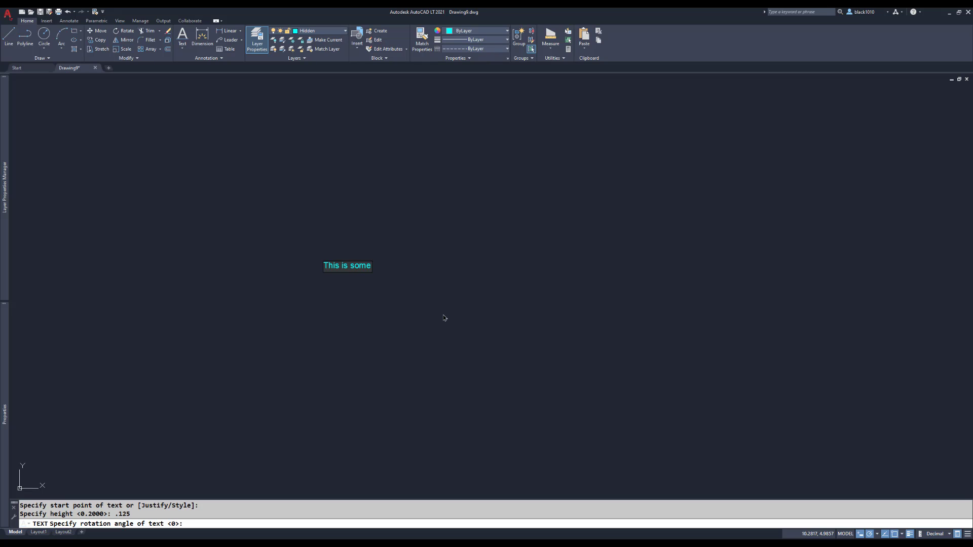
{"action": "type", "text": " text."}
{"action": "key", "text": "Return"}
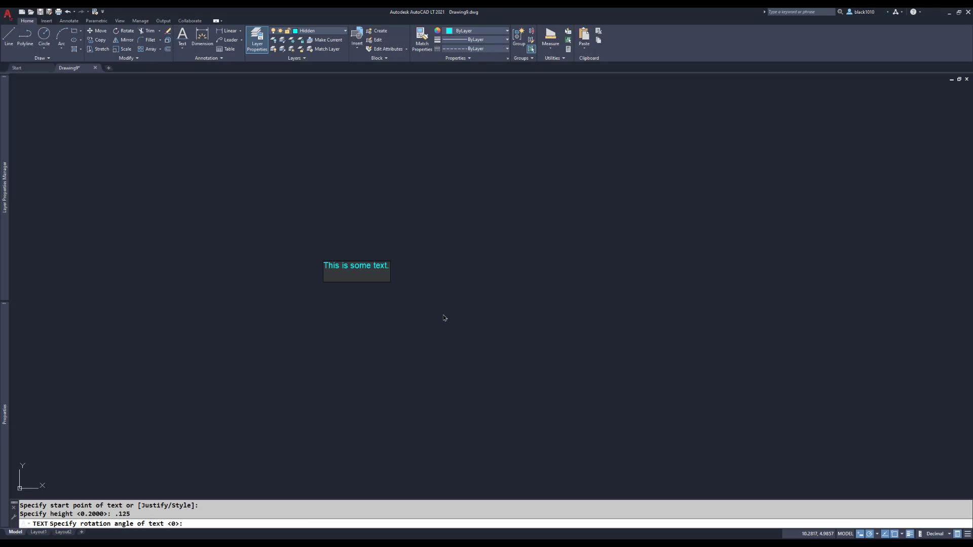
{"action": "type", "text": "Add another line..."}
{"action": "key", "text": "Return"}
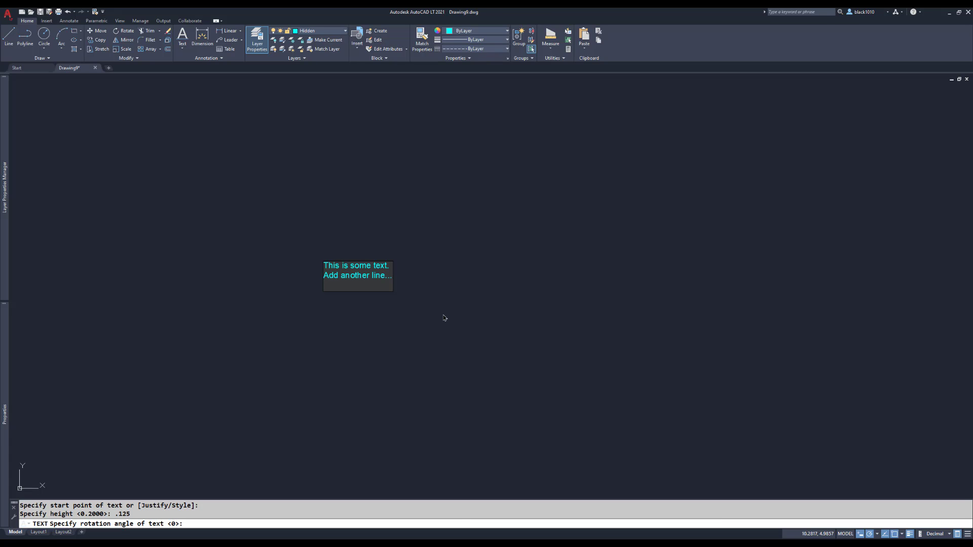
{"action": "key", "text": "Return"}
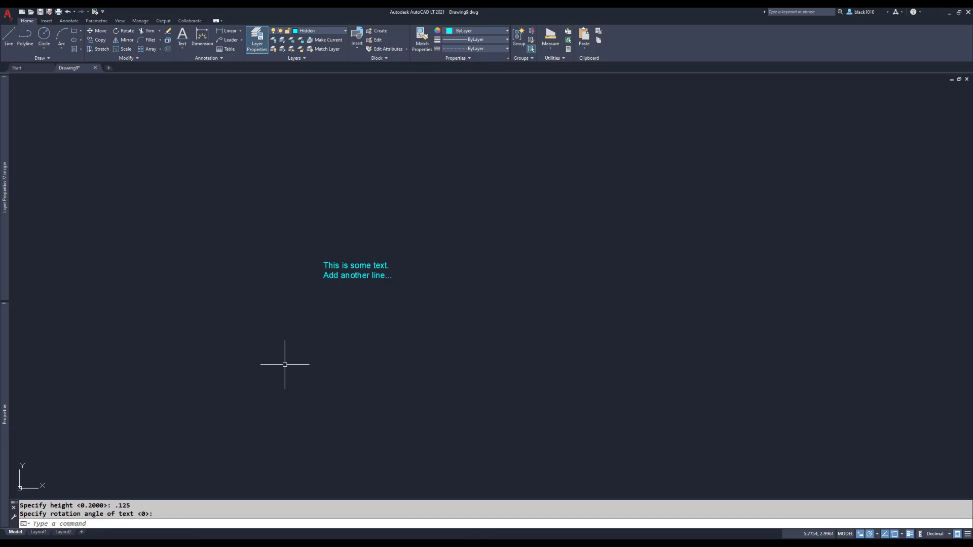
Make Fancy the current text style
{"action": "left_click", "coordinate": [222, 59]}
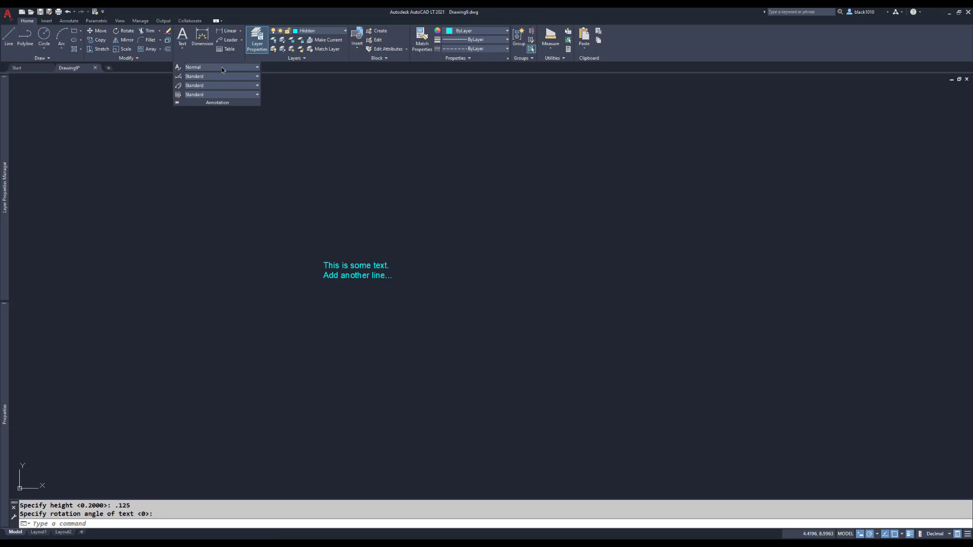
{"action": "left_click", "coordinate": [222, 67]}
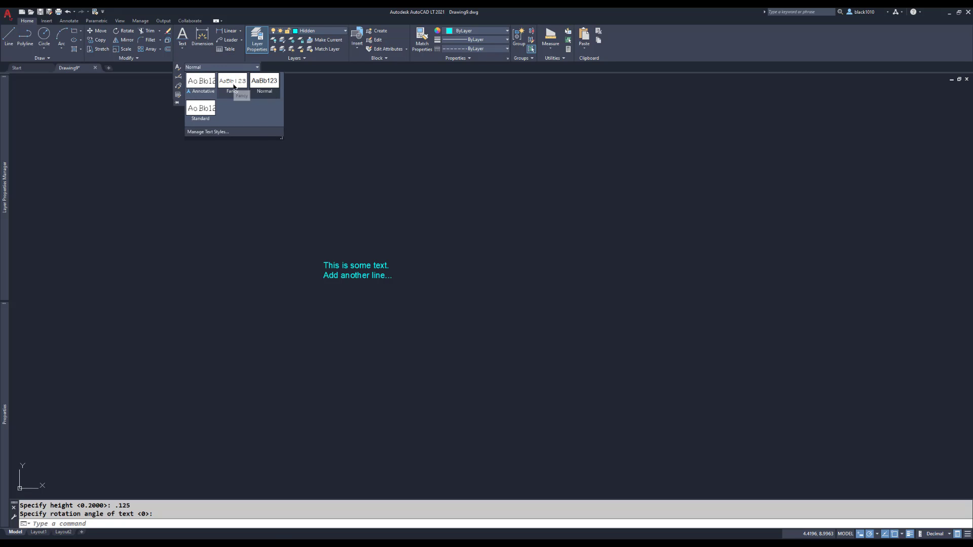
{"action": "left_click", "coordinate": [234, 87]}
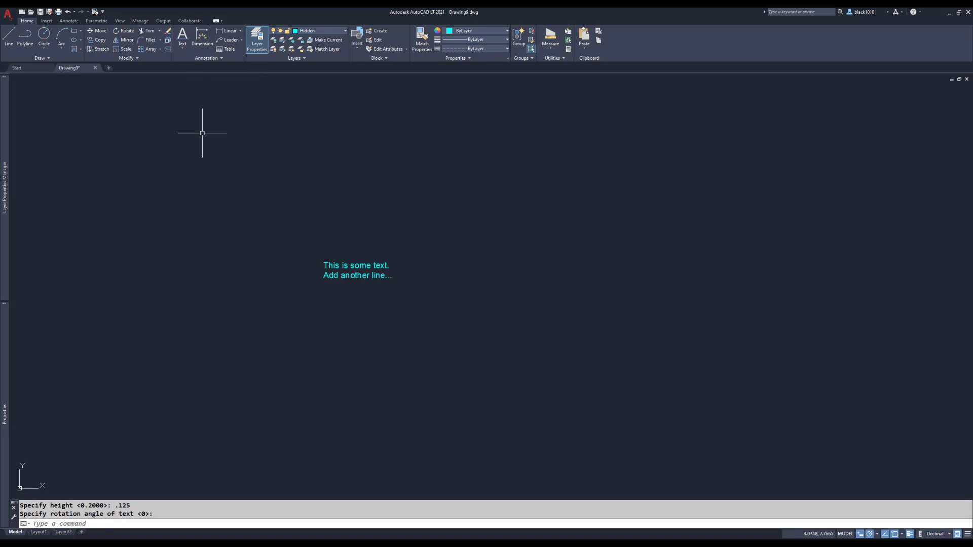
Start single-line text above and to the right of the existing lines, with a height of .25 and a rotation of 0
{"action": "left_click", "coordinate": [182, 49]}
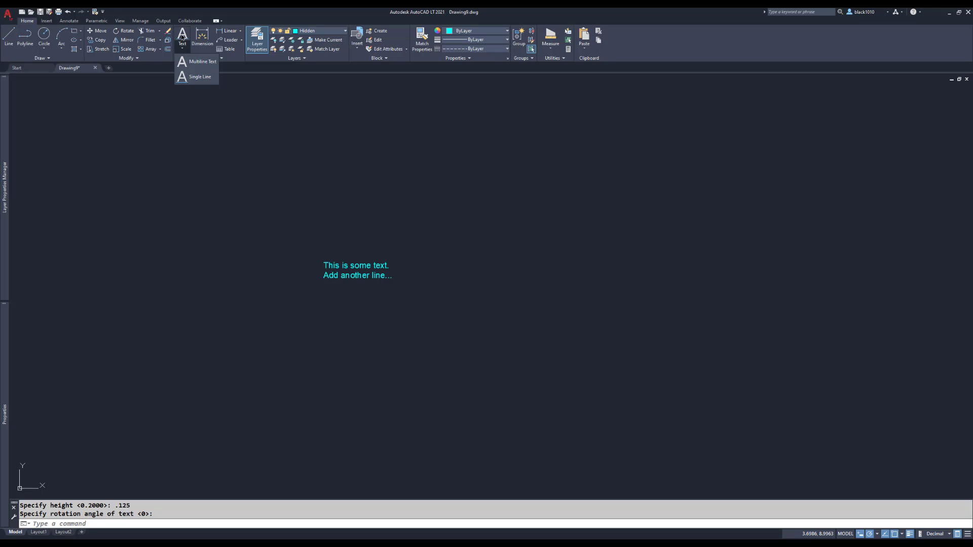
{"action": "left_click", "coordinate": [182, 34]}
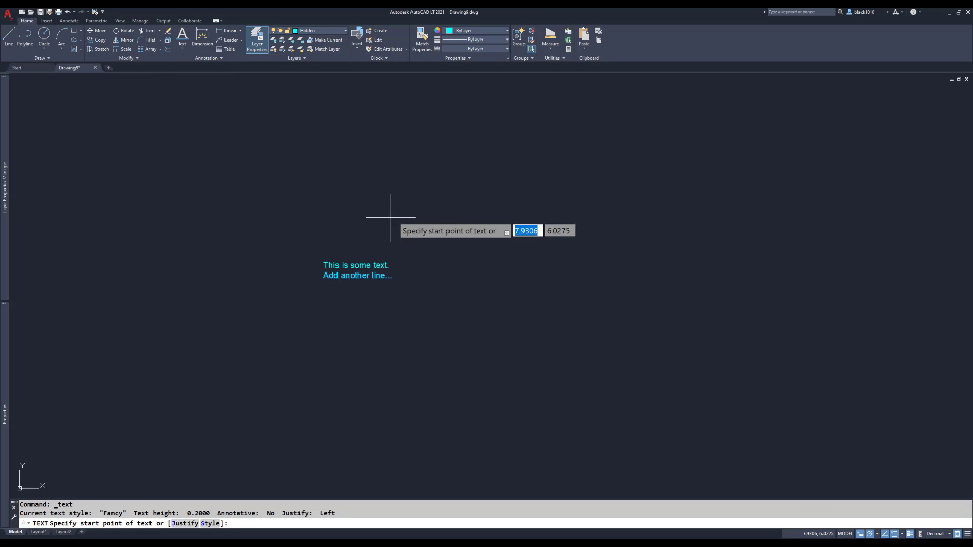
{"action": "left_click", "coordinate": [474, 201]}
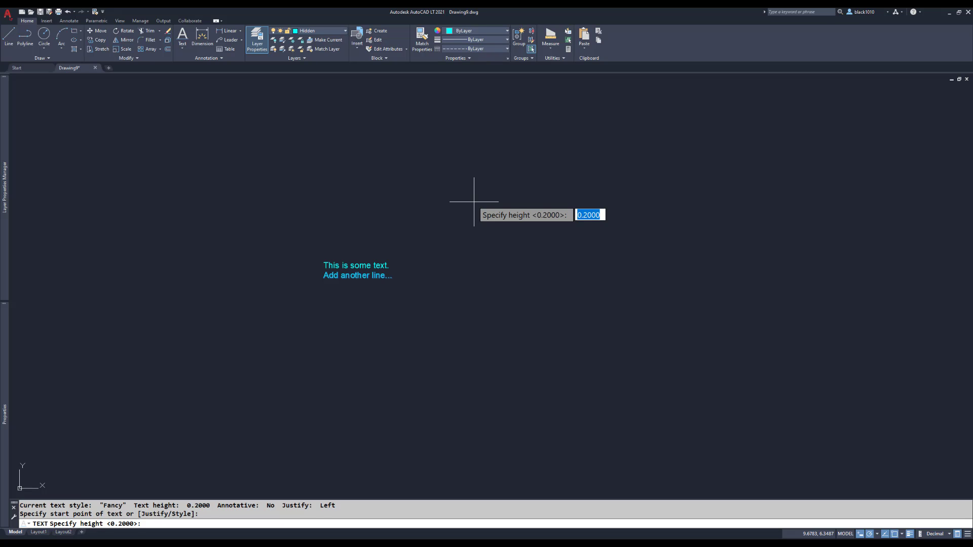
{"action": "type", "text": ".25"}
{"action": "key", "text": "Return"}
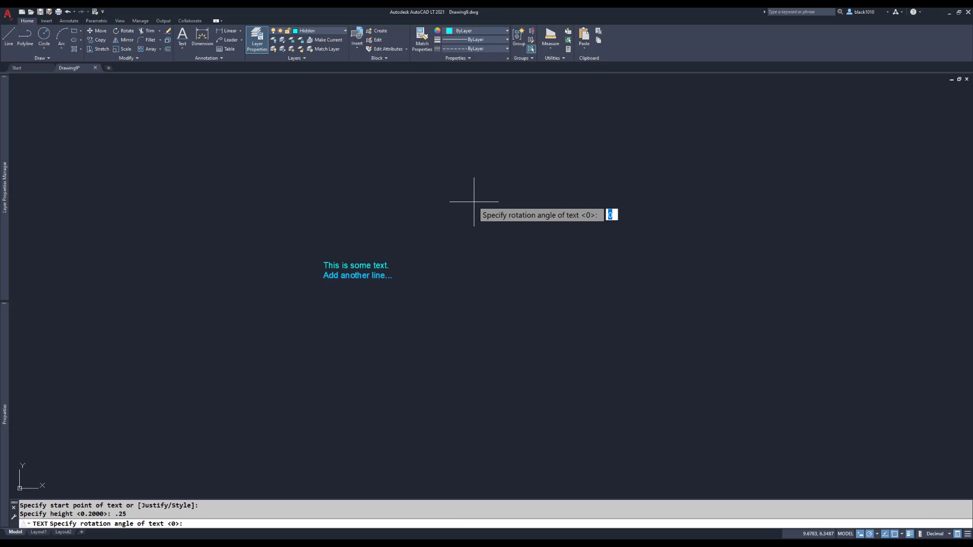
{"action": "key", "text": "Return"}
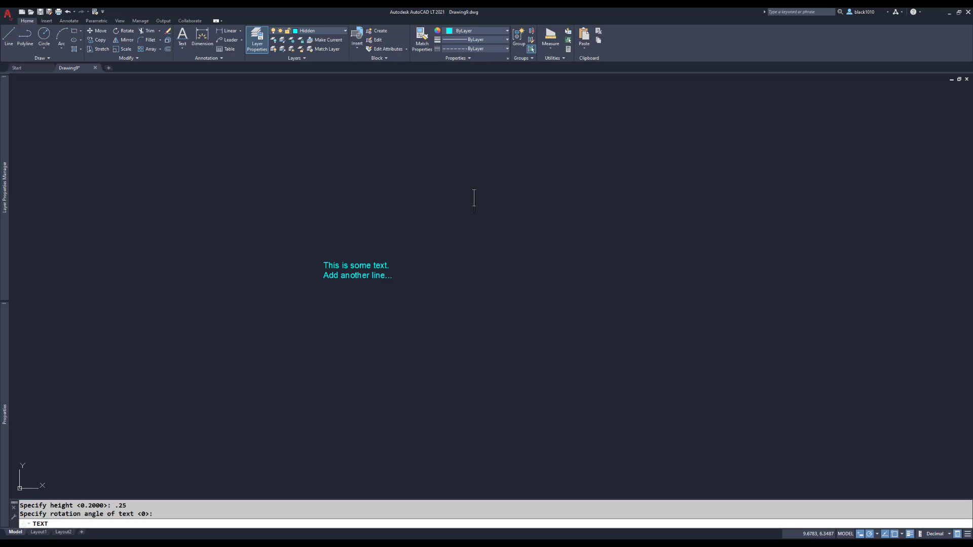
Write "Here is some other text" as the single-line text and finish it
{"action": "type", "text": "Here is some o"}
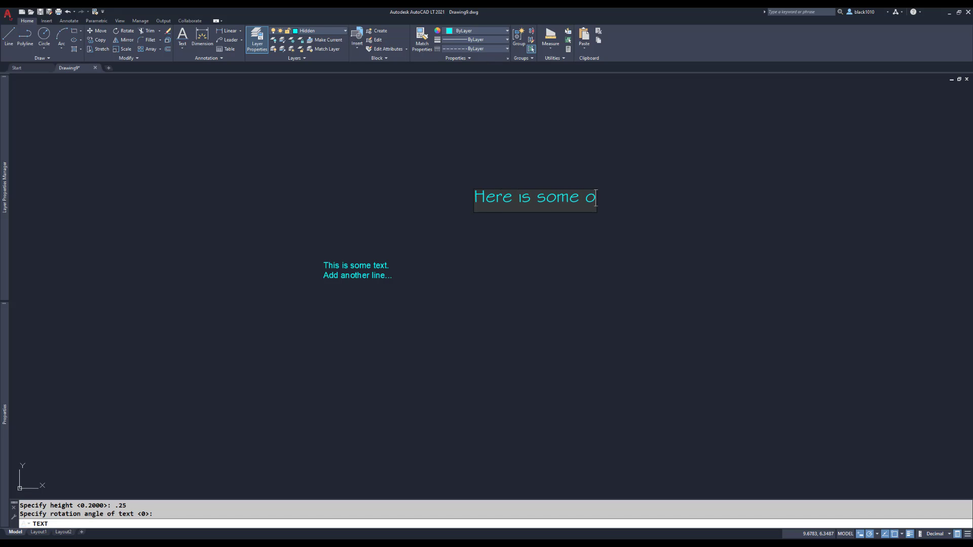
{"action": "type", "text": "ther text"}
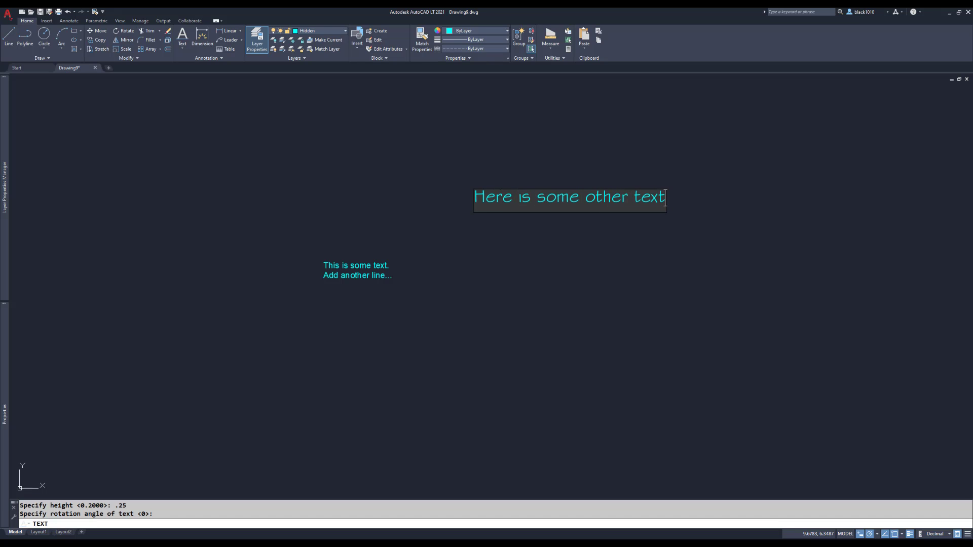
{"action": "key", "text": "Return"}
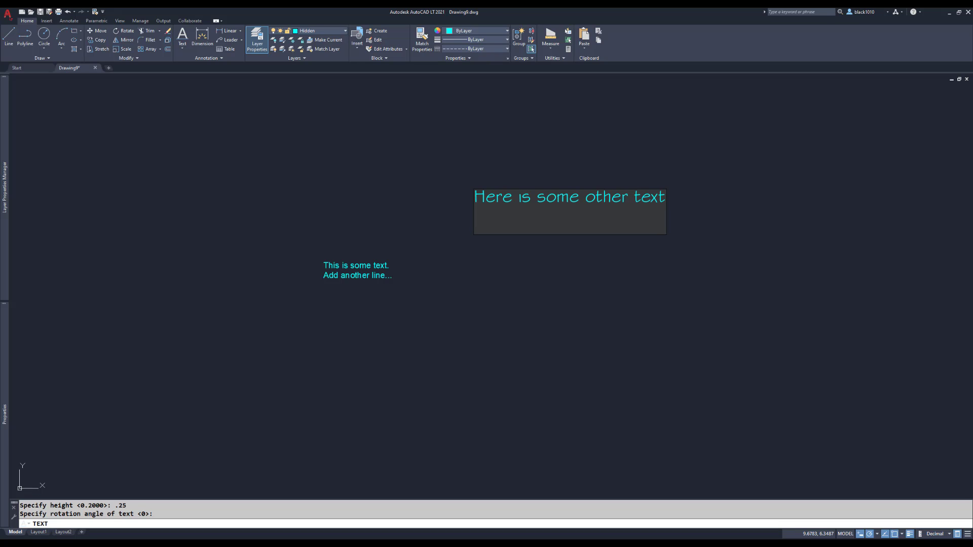
{"action": "key", "text": "Return"}
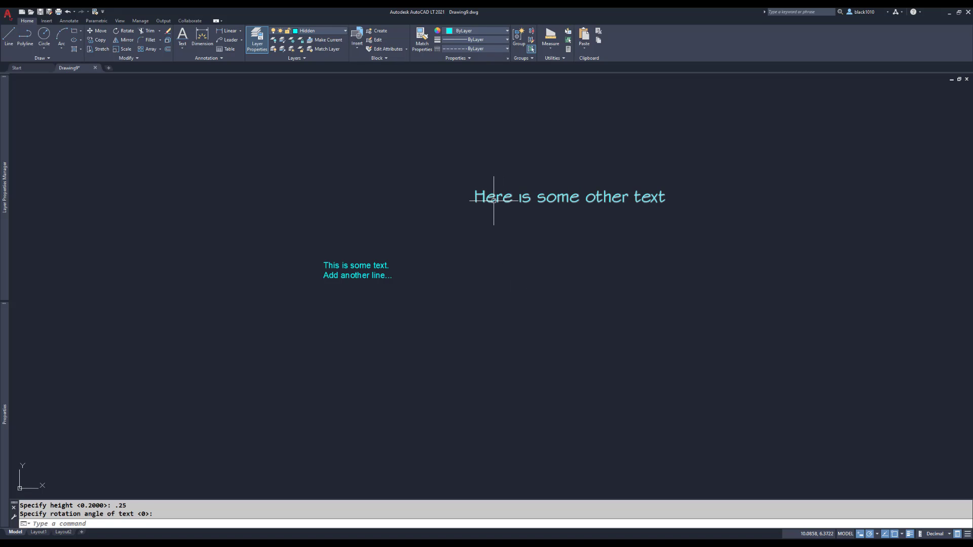
{"action": "mouse_move", "coordinate": [492, 201]}
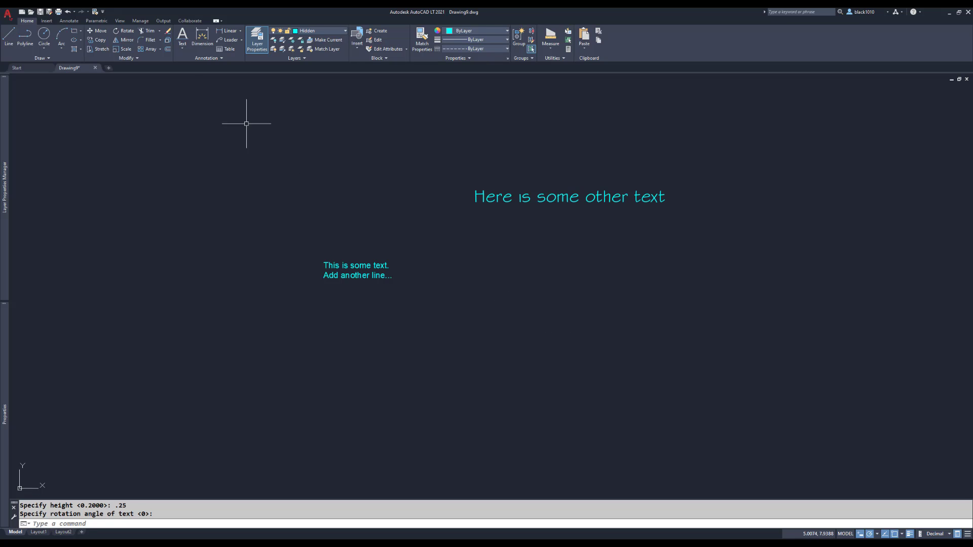
Create a multiline text box about 4 units wide and 3.5 units high below "Here is some other text"
{"action": "left_click", "coordinate": [182, 47]}
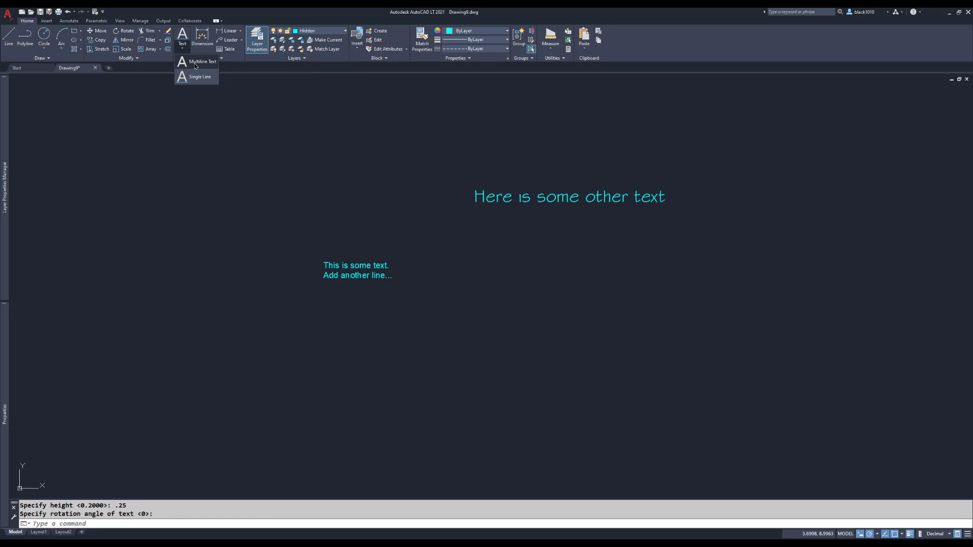
{"action": "left_click", "coordinate": [195, 65]}
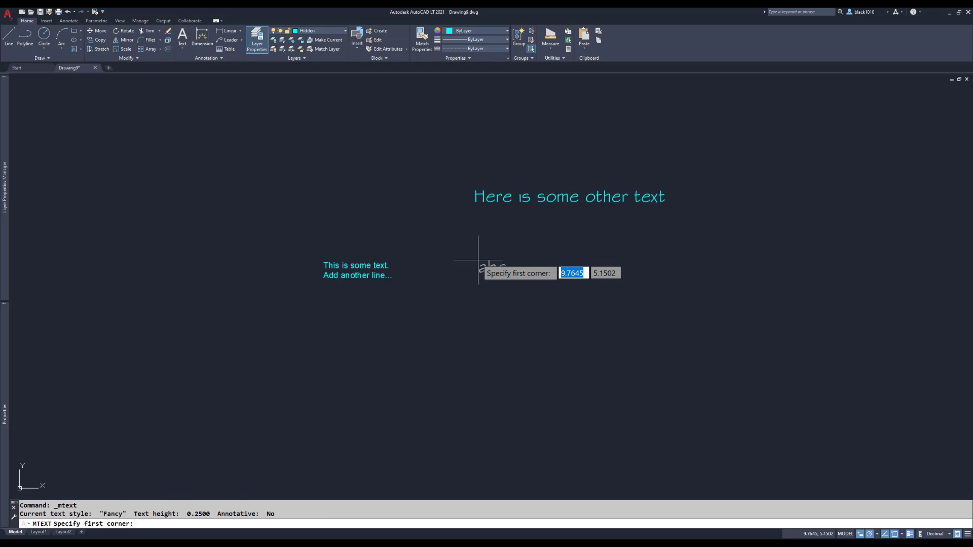
{"action": "left_click", "coordinate": [478, 260]}
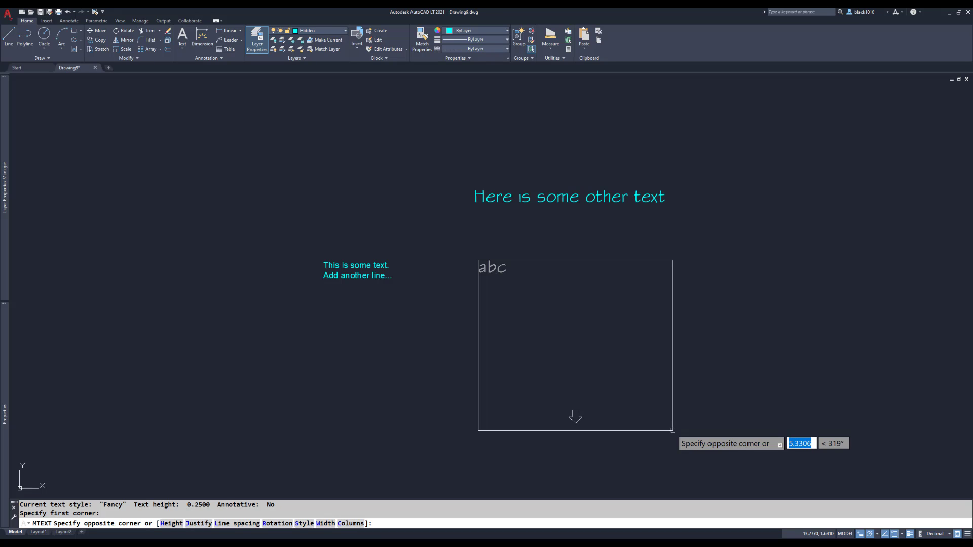
{"action": "left_click", "coordinate": [672, 430]}
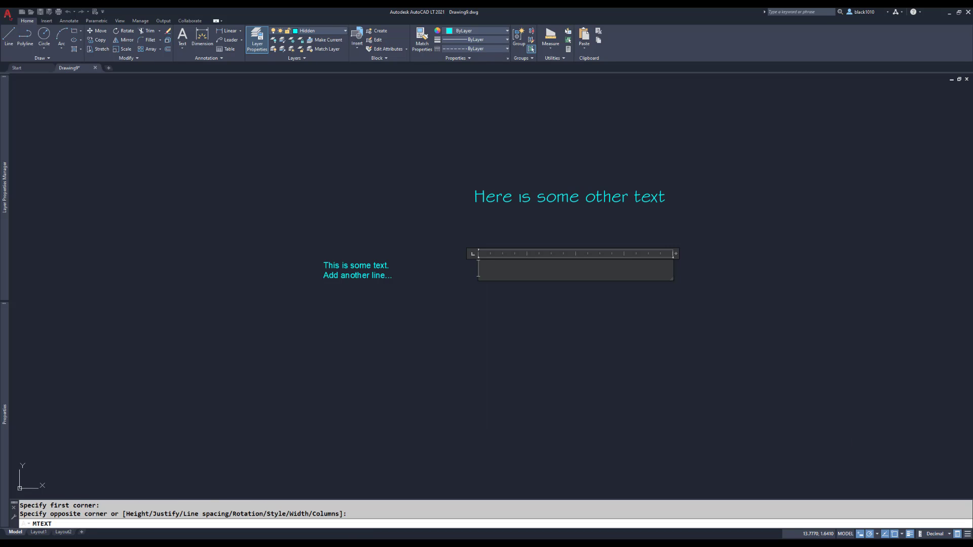
Write "Here is some other text" as the first line of the multiline text
{"action": "type", "text": "He"}
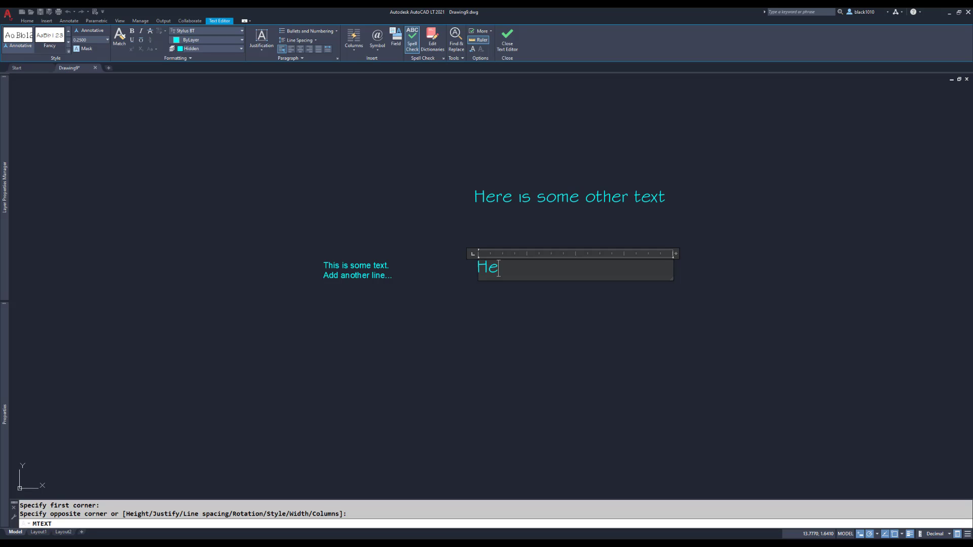
{"action": "type", "text": "re is some"}
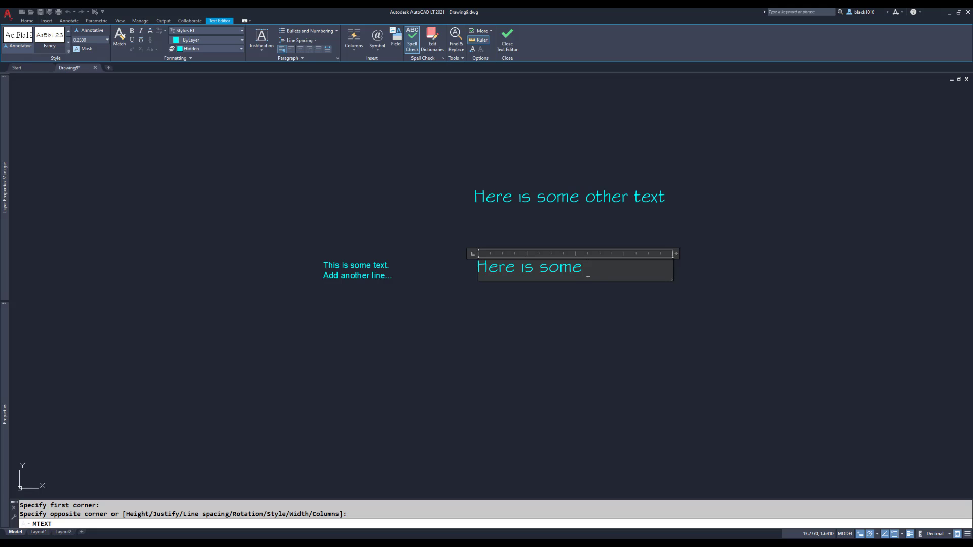
{"action": "type", "text": " otrher"}
{"action": "left_click", "coordinate": [612, 269]}
{"action": "key", "text": "BackSpace"}
{"action": "type", "text": "text"}
{"action": "key", "text": "Return"}
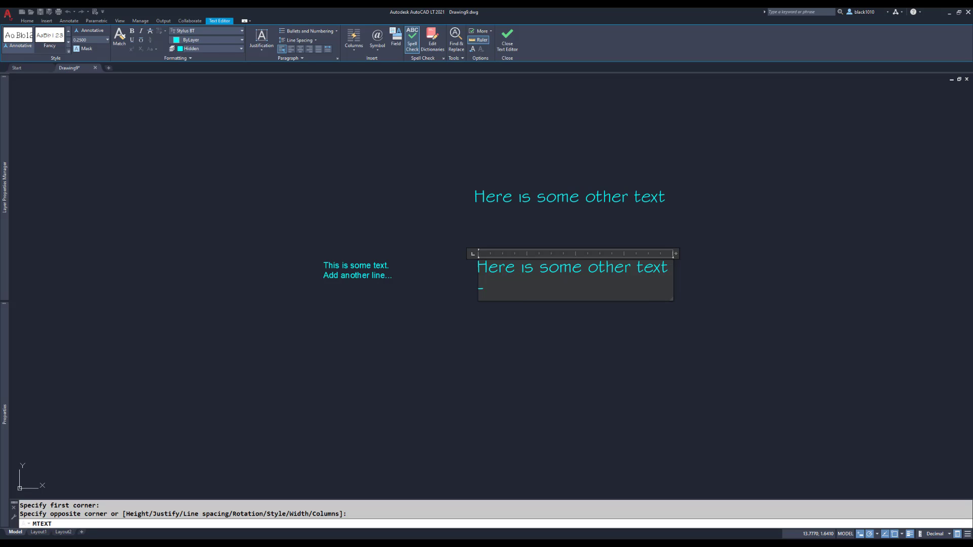
Continue the multiline text with "- wraps to the next line once the text gets too long"
{"action": "type", "text": "- wrp"}
{"action": "key", "text": "BackSpace"}
{"action": "type", "text": "aps to the "}
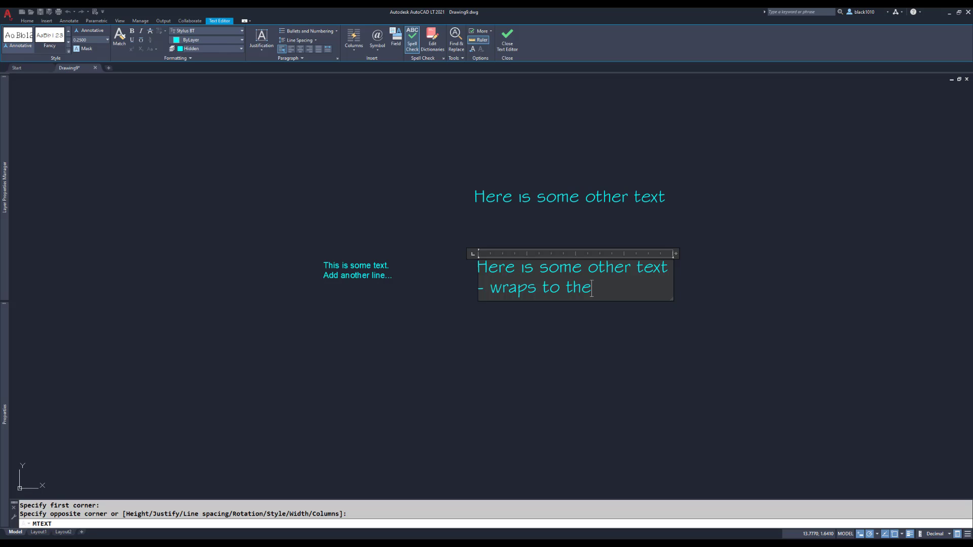
{"action": "type", "text": "next li"}
{"action": "type", "text": "ne "}
{"action": "type", "text": "once the te"}
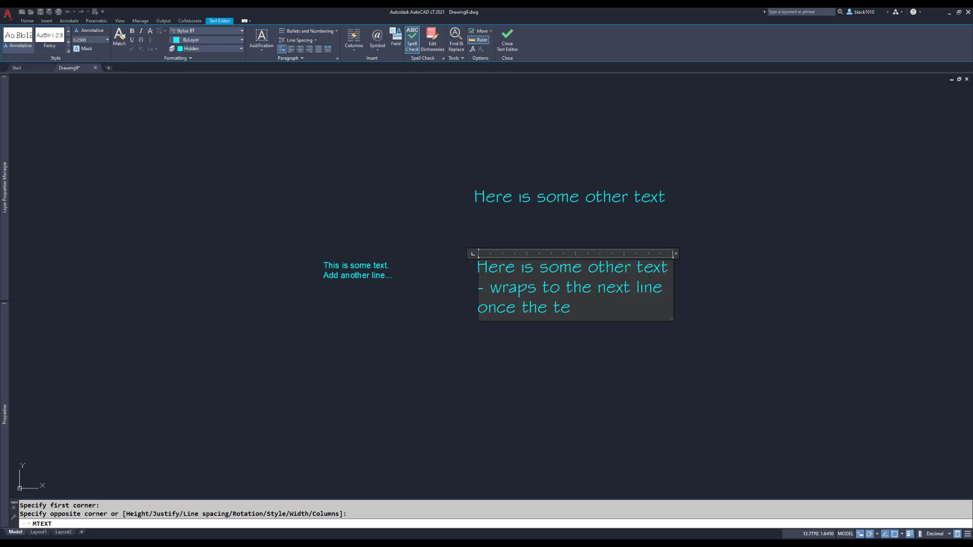
{"action": "type", "text": "xt gets too long"}
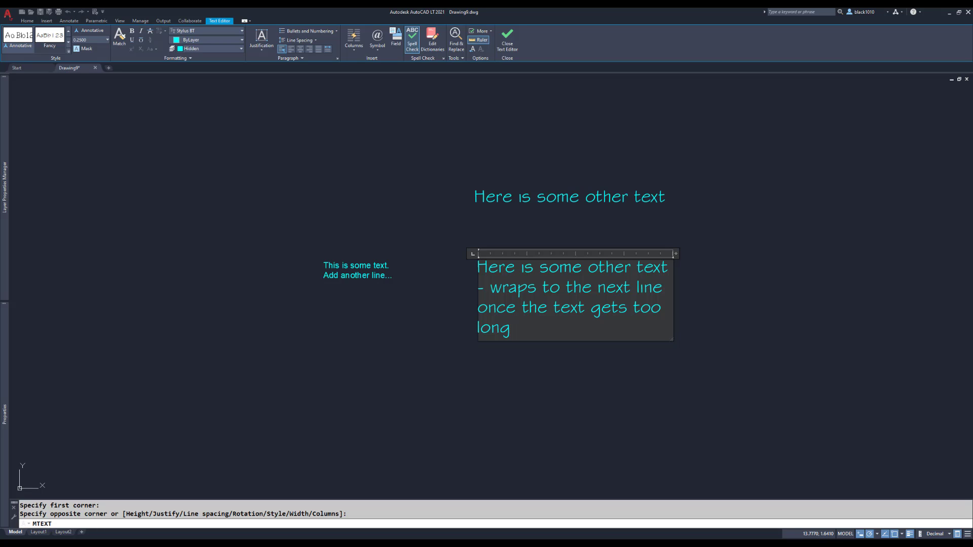
Add blank lines after "long", remove them again, and finish the multiline text
{"action": "key", "text": "Return"}
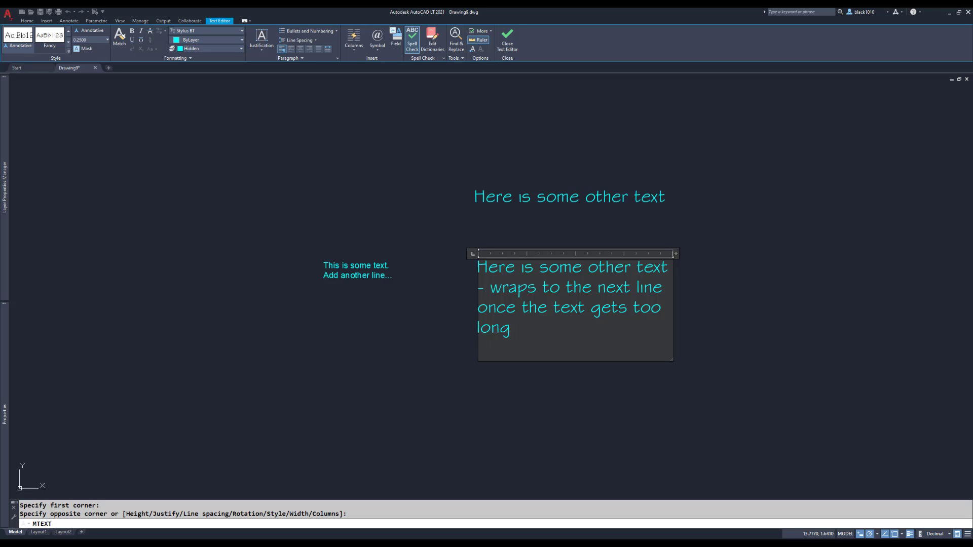
{"action": "key", "text": "Return"}
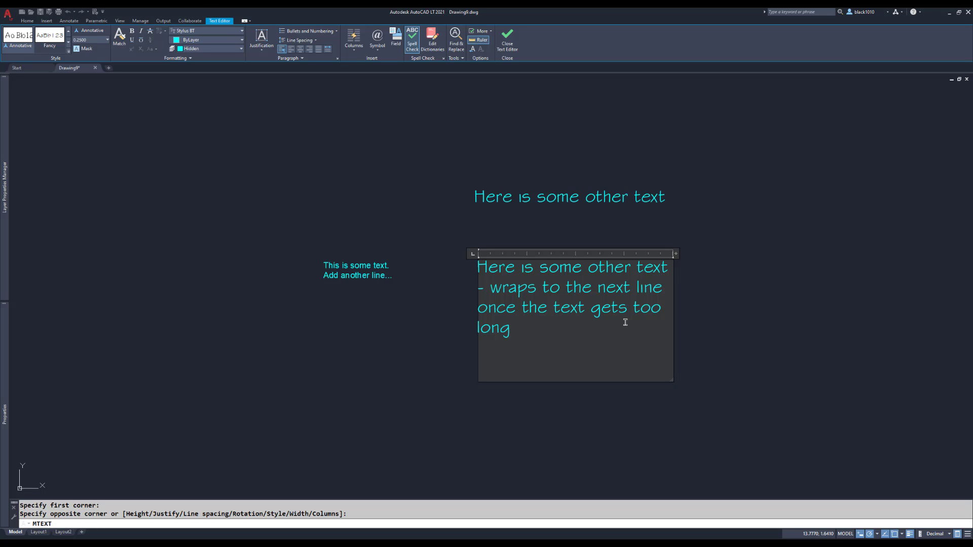
{"action": "key", "text": "BackSpace"}
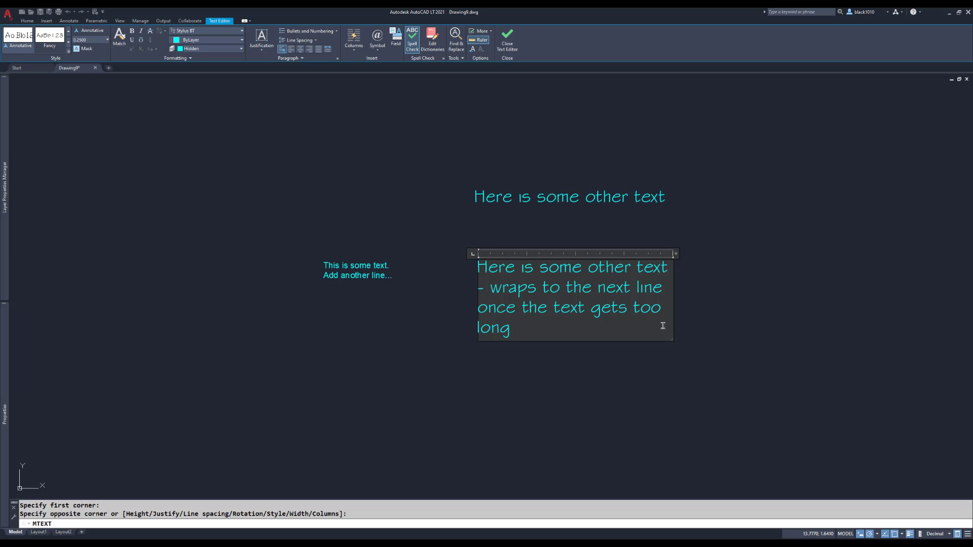
{"action": "right_click", "coordinate": [718, 306]}
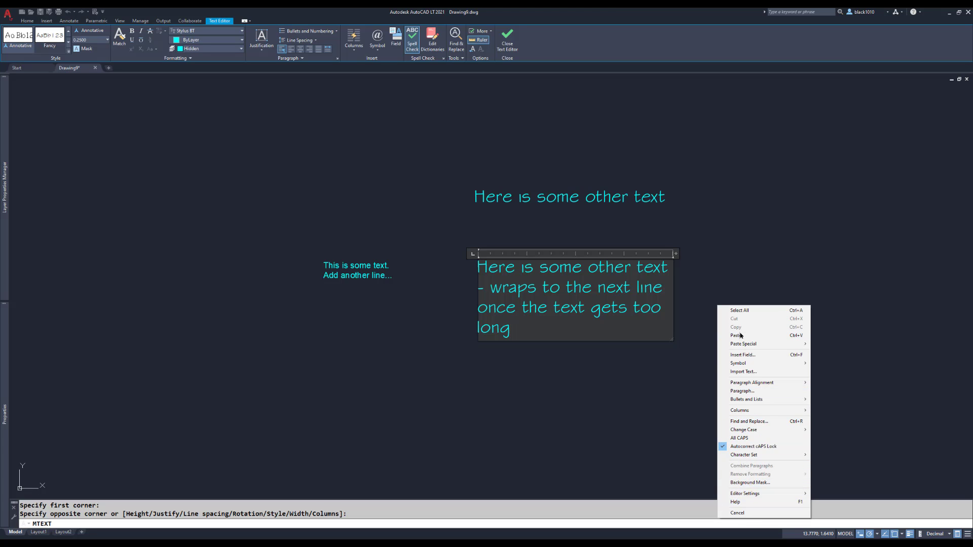
{"action": "left_click", "coordinate": [722, 271]}
{"action": "left_click", "coordinate": [721, 271]}
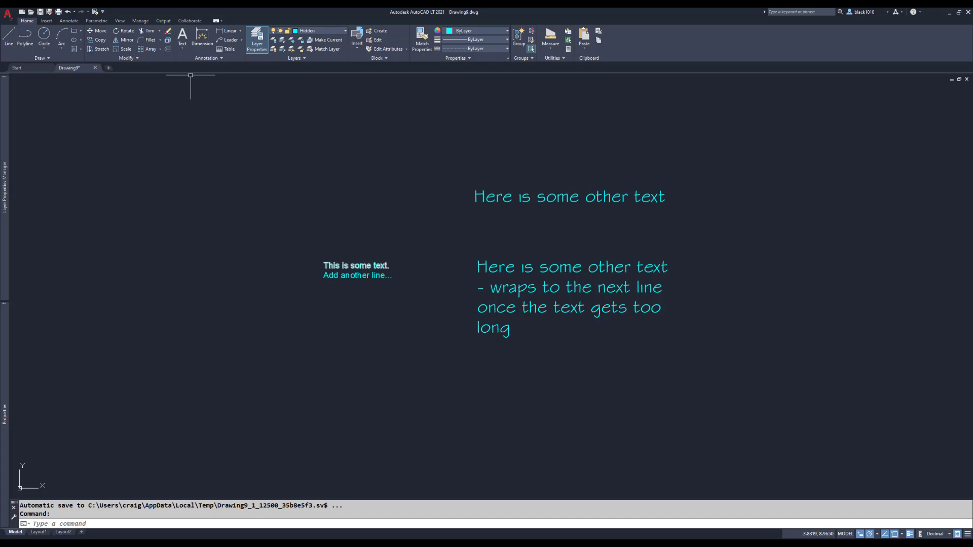
Start another multiline text above and to the left of "This is some text." with a height of .125
{"action": "left_click", "coordinate": [182, 49]}
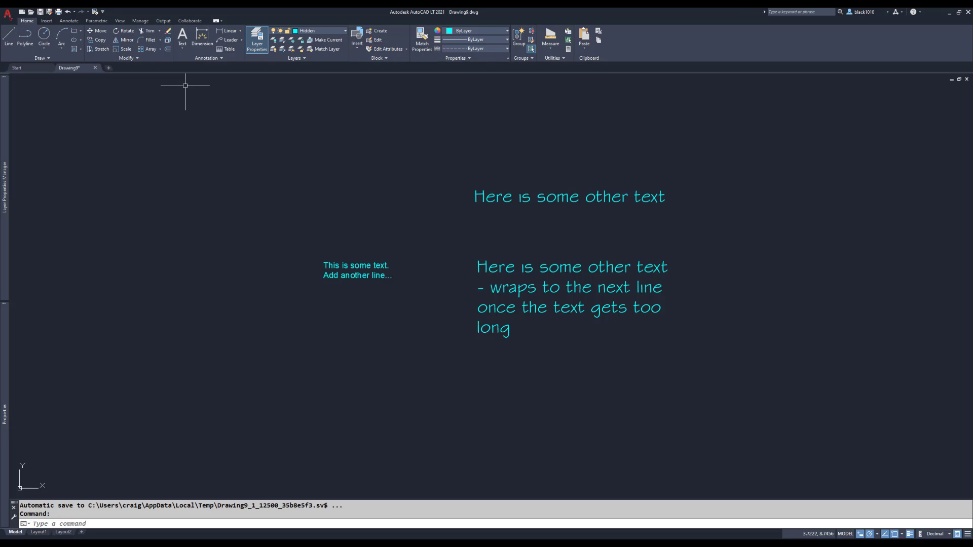
{"action": "left_click", "coordinate": [182, 36]}
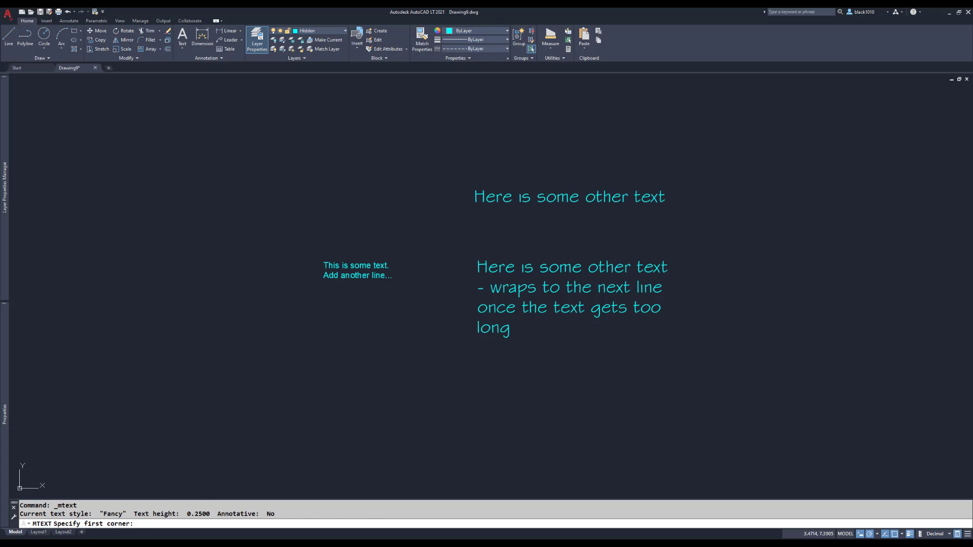
{"action": "left_click", "coordinate": [172, 151]}
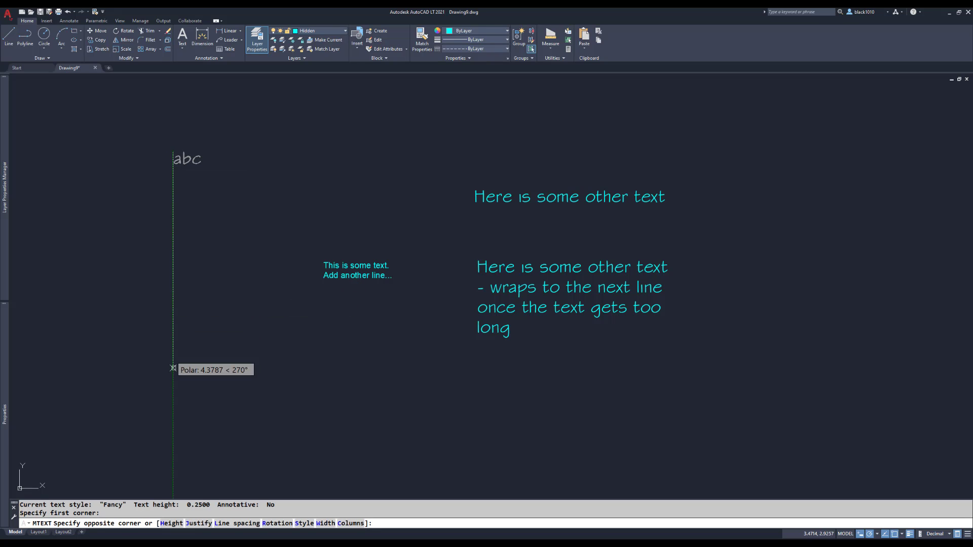
{"action": "left_click", "coordinate": [169, 523]}
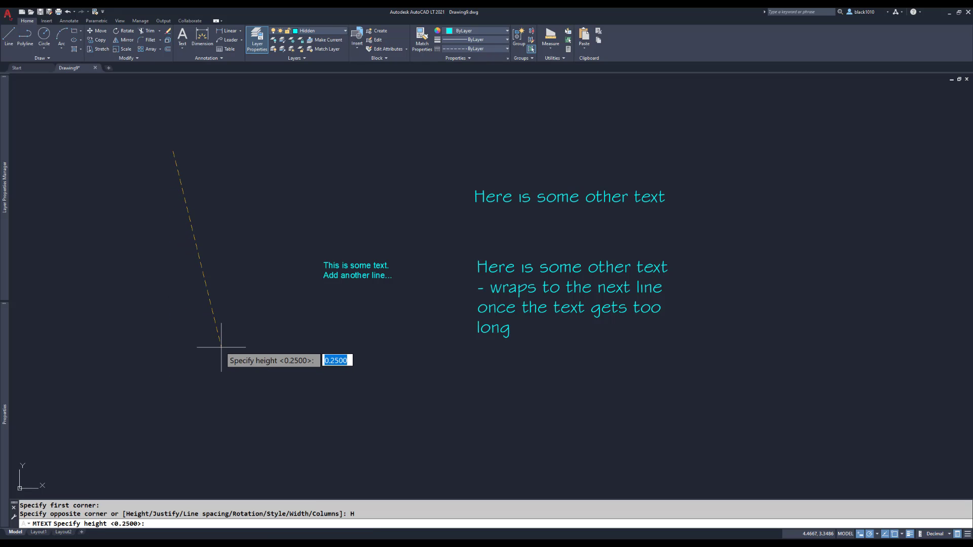
{"action": "type", "text": ".125"}
{"action": "key", "text": "Return"}
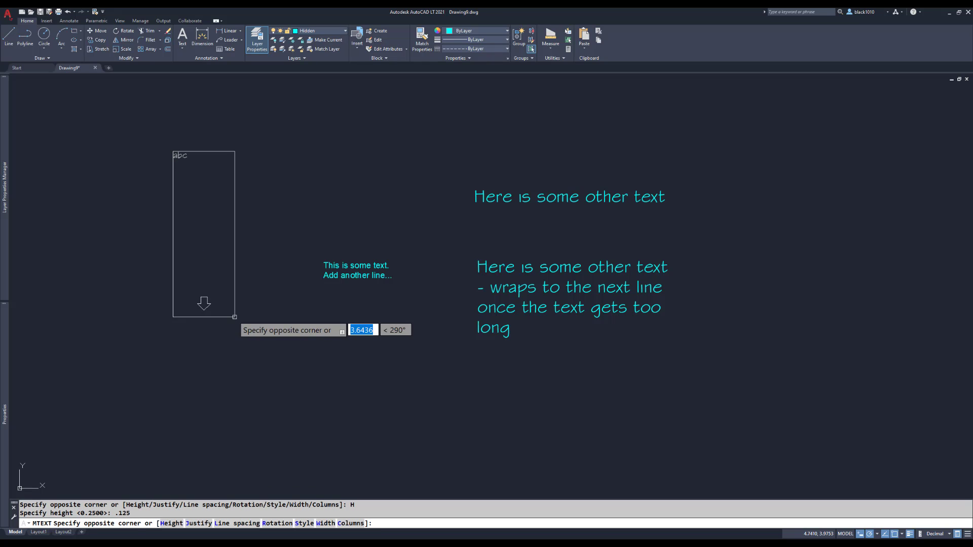
Use the Normal style for the multiline text and make its box about 1.9 units wide and 0.5 units high
{"action": "left_click", "coordinate": [303, 523]}
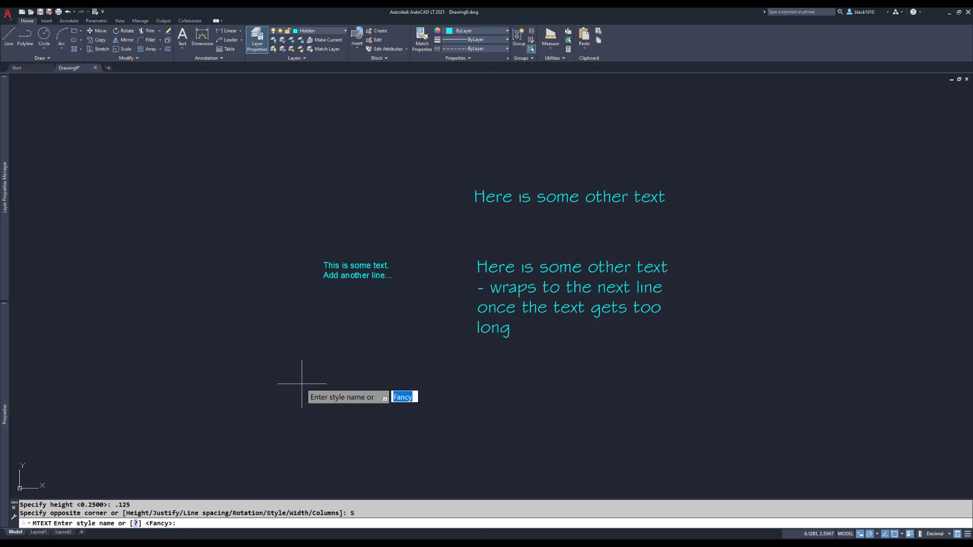
{"action": "type", "text": "Normal"}
{"action": "key", "text": "Return"}
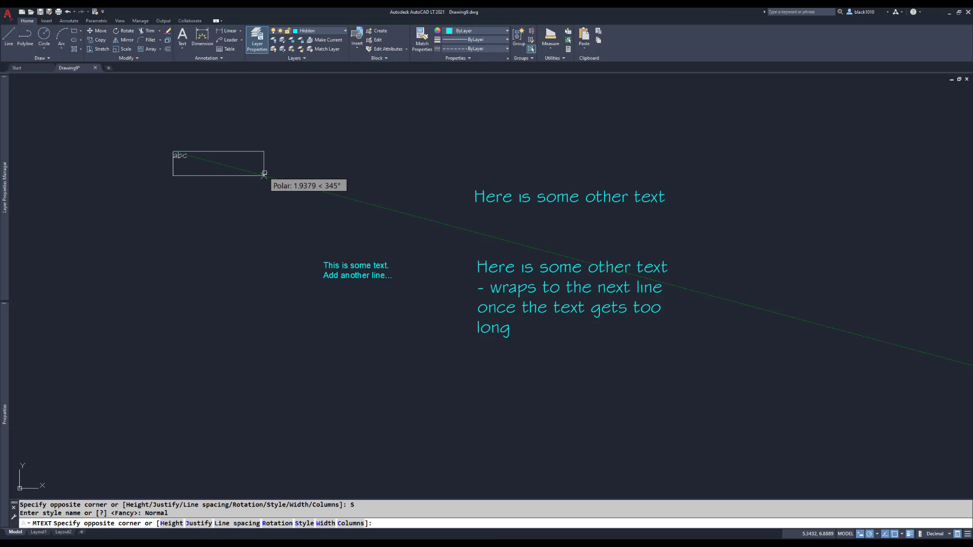
{"action": "left_click", "coordinate": [264, 174]}
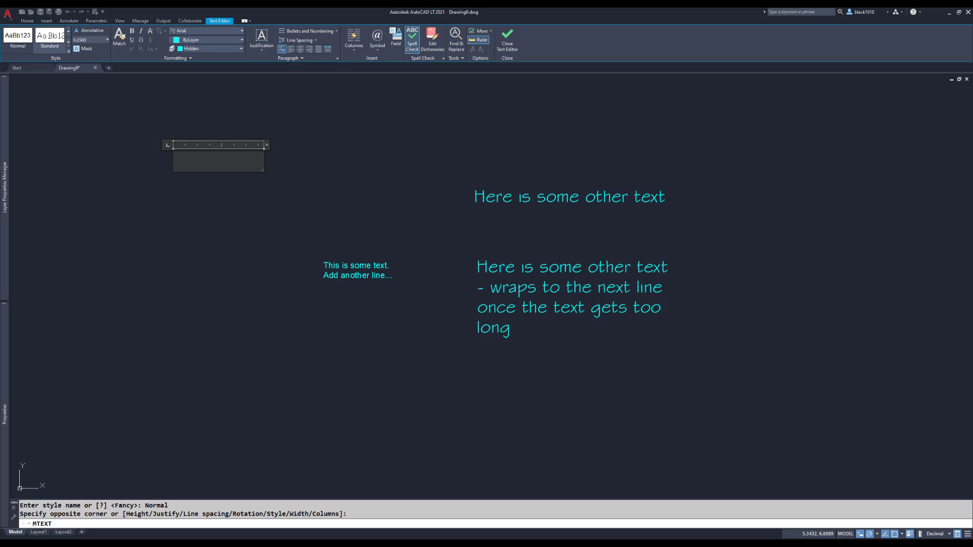
Write "Here is some text" in the multiline text box and finish it
{"action": "type", "text": "Here is some "}
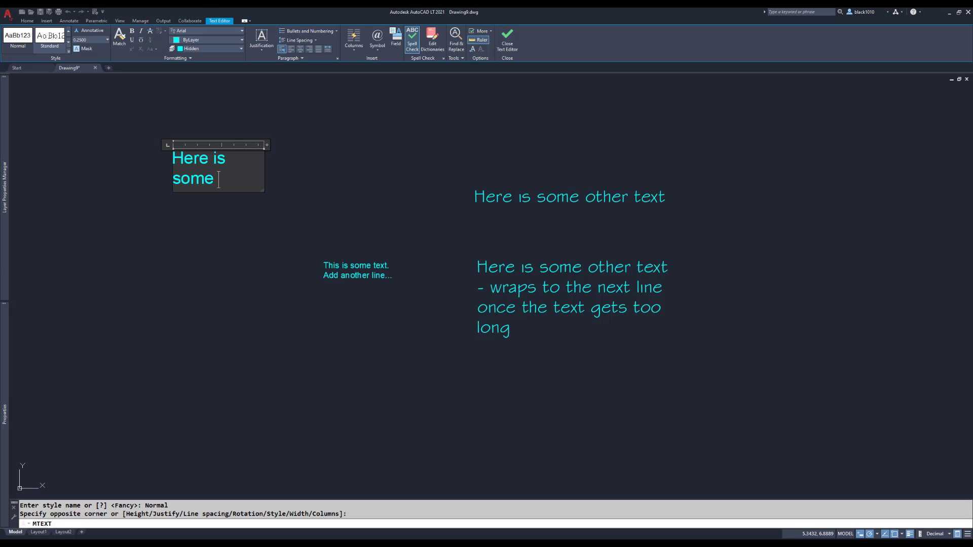
{"action": "type", "text": "text"}
{"action": "left_click", "coordinate": [313, 169]}
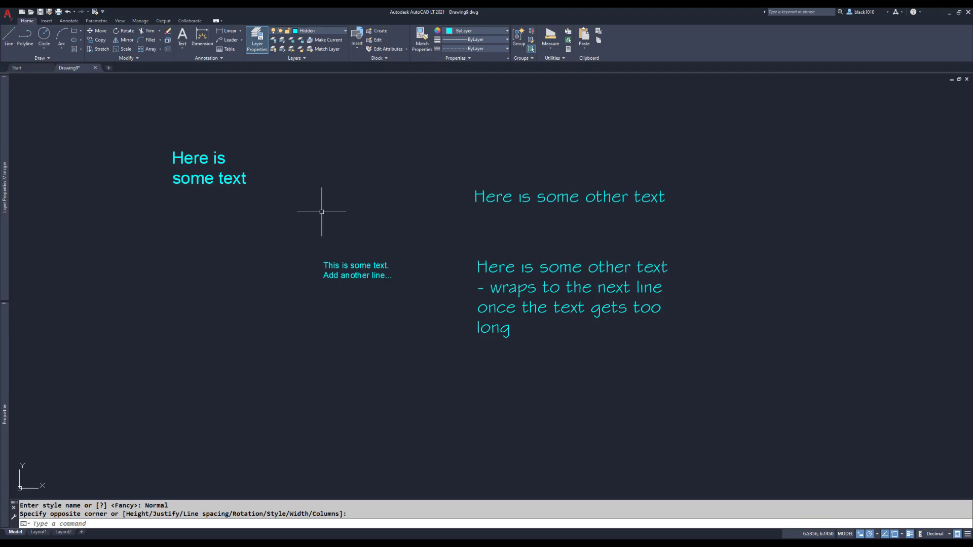
Examine the properties of the "Here is some text" multiline text and the command history of its creation
{"action": "left_click", "coordinate": [222, 180]}
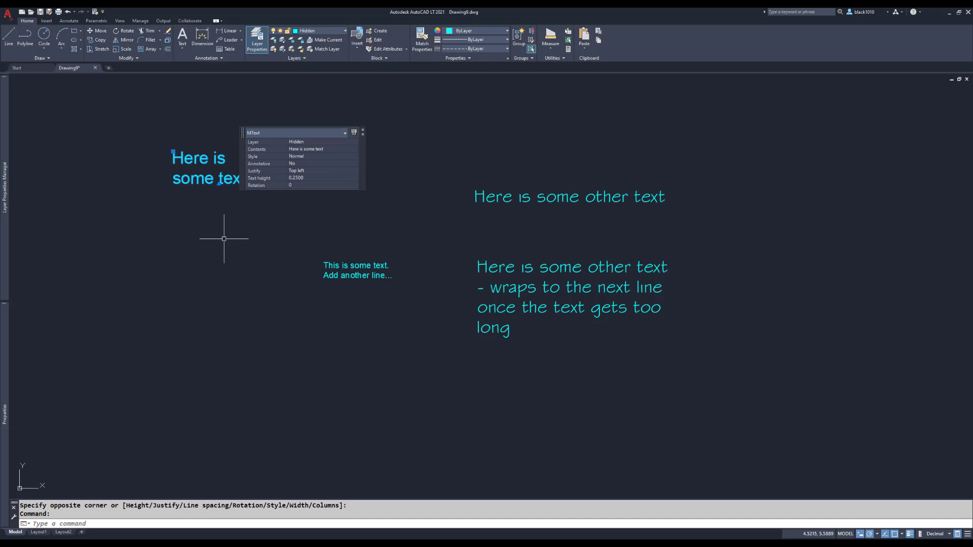
{"action": "key", "text": "Escape"}
{"action": "key", "text": "F2"}
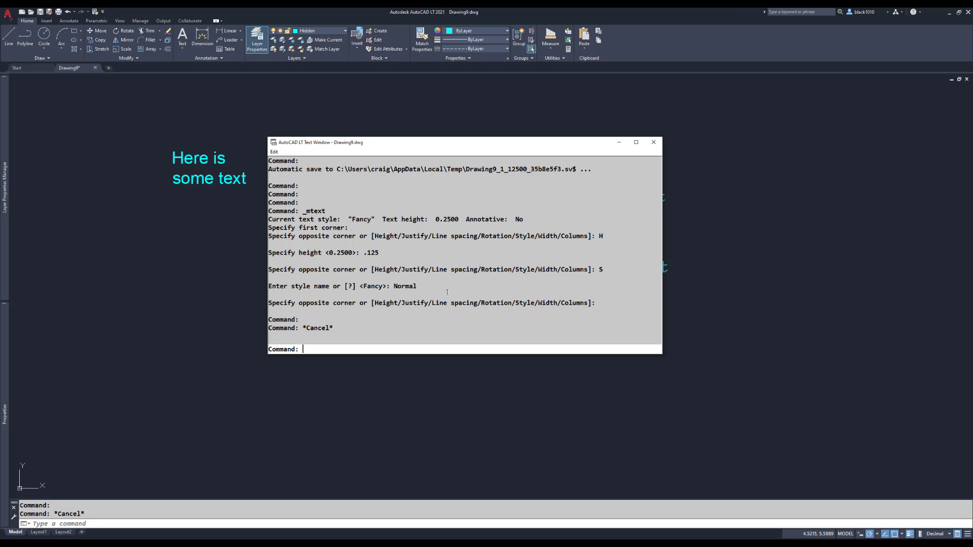
{"action": "left_click", "coordinate": [653, 144]}
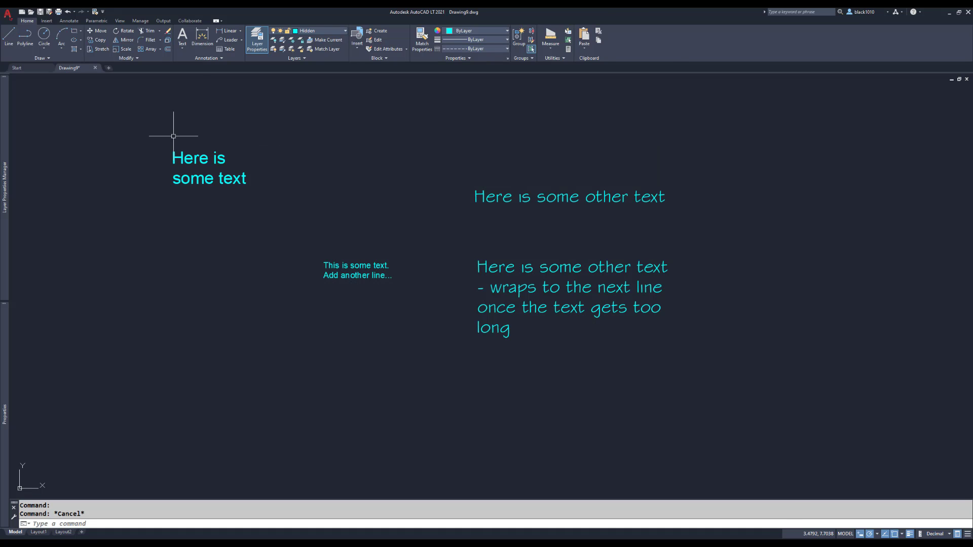
{"action": "left_click", "coordinate": [182, 37]}
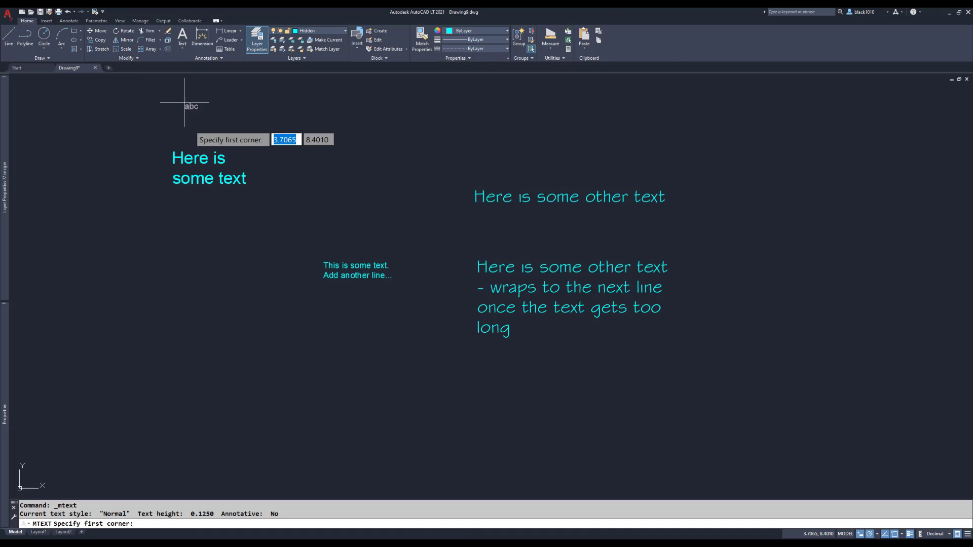
{"action": "left_click", "coordinate": [148, 274]}
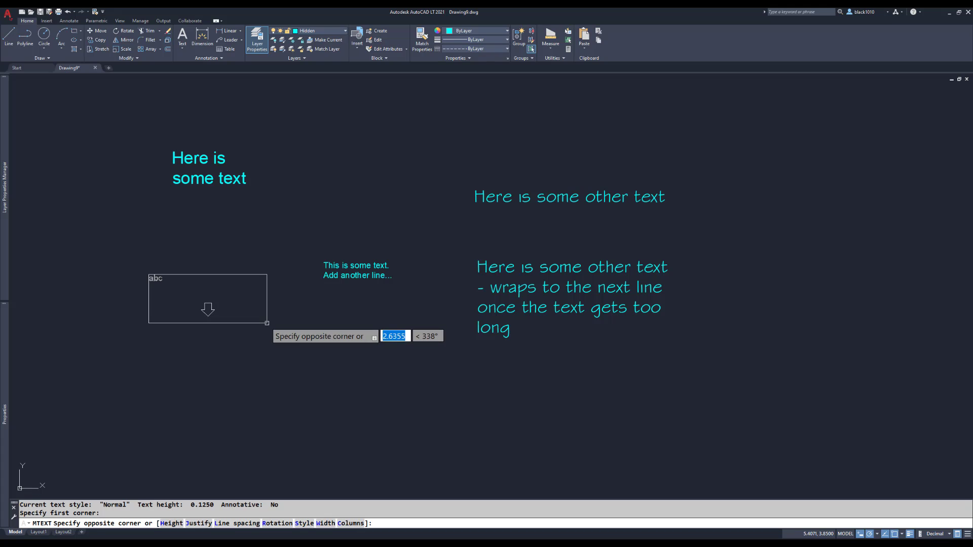
{"action": "key", "text": "Escape"}
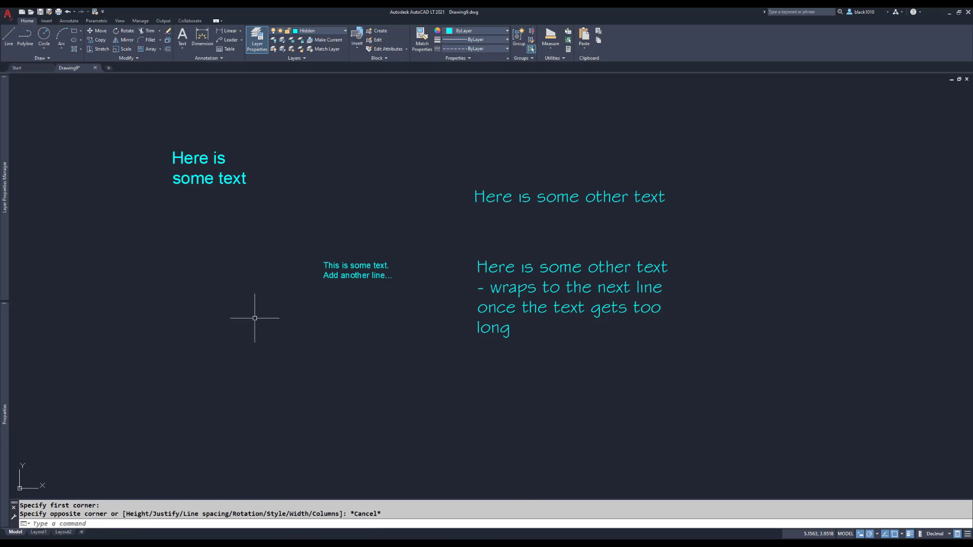
Set the text height of the "Here is some text" multiline text to 0.1250 and deselect it
{"action": "left_click", "coordinate": [210, 183]}
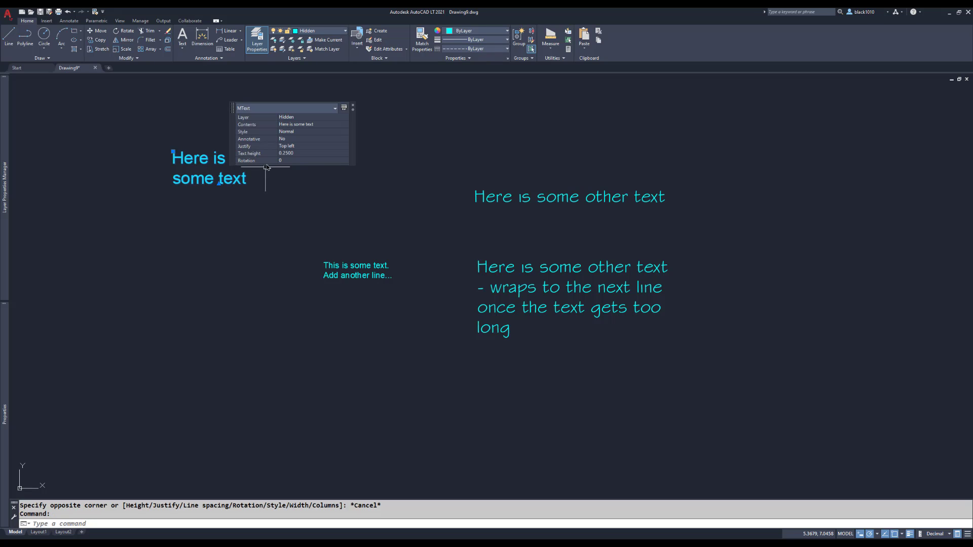
{"action": "left_click", "coordinate": [299, 152]}
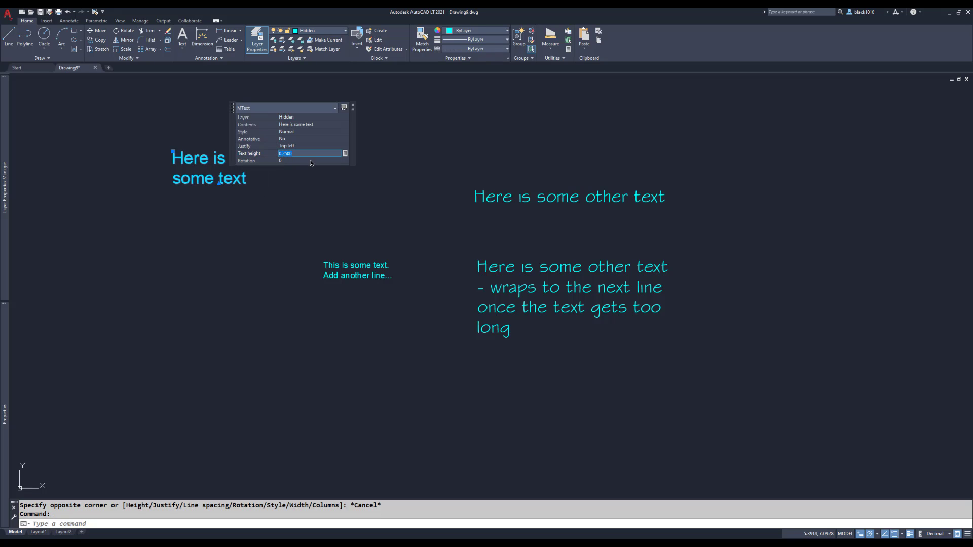
{"action": "type", "text": ".12"}
{"action": "left_click", "coordinate": [310, 161]}
{"action": "left_click", "coordinate": [293, 192]}
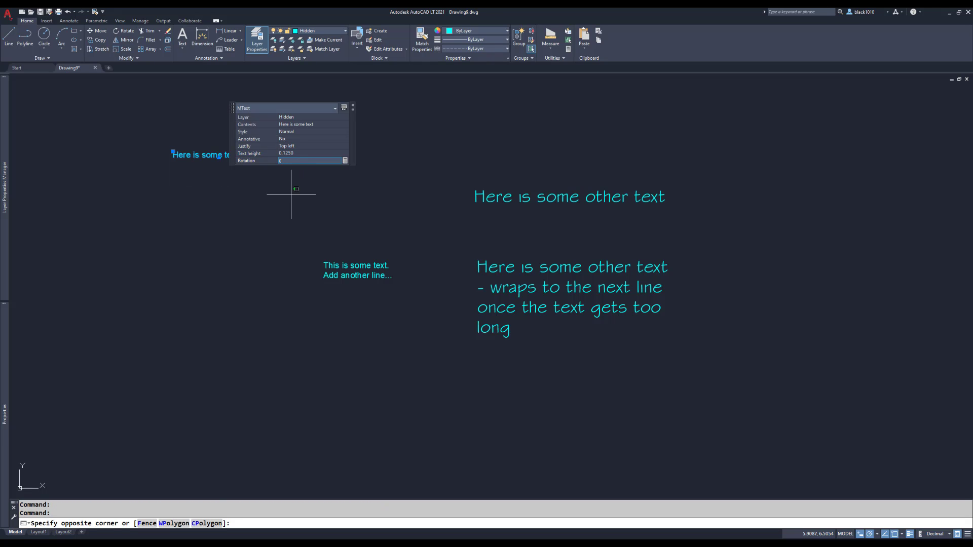
{"action": "key", "text": "Escape"}
{"action": "key", "text": "Escape"}
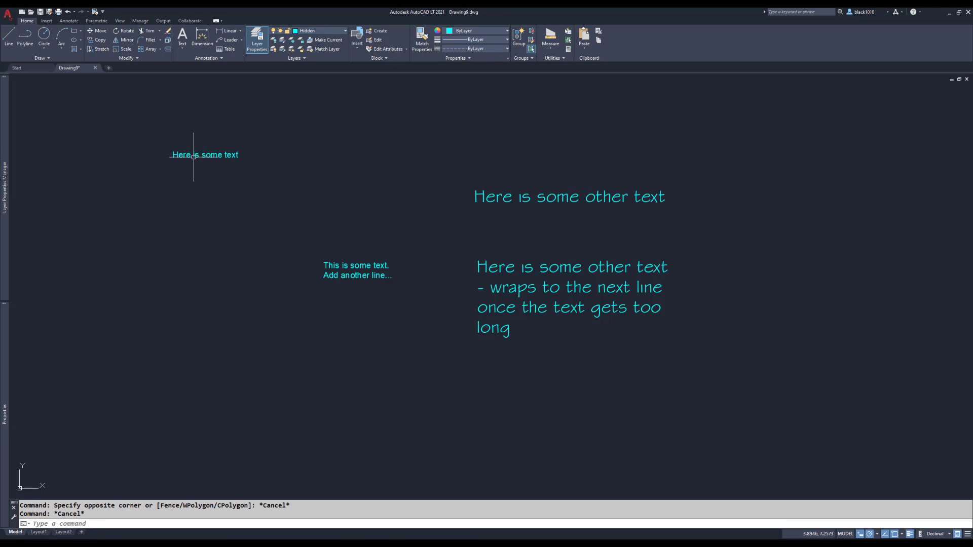
{"action": "mouse_move", "coordinate": [195, 151]}
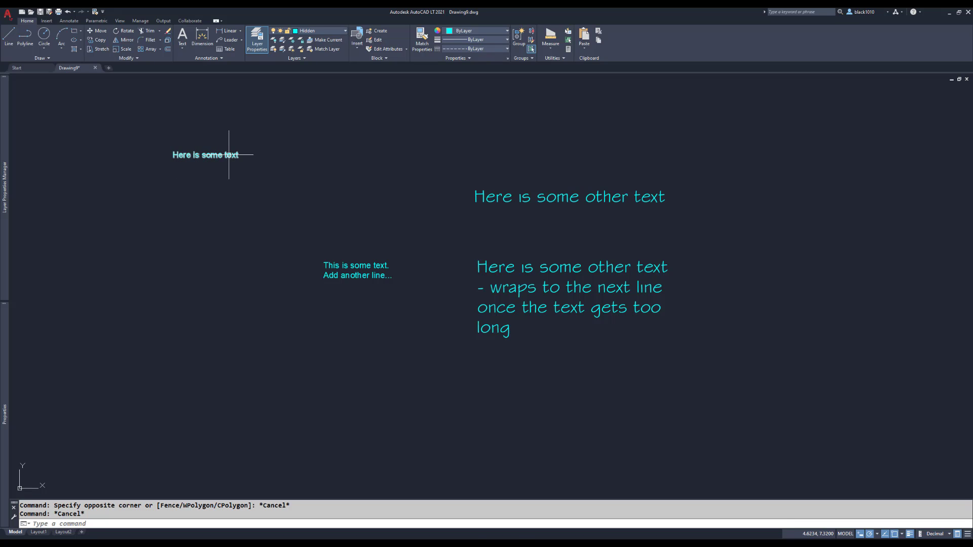
{"action": "mouse_move", "coordinate": [228, 154]}
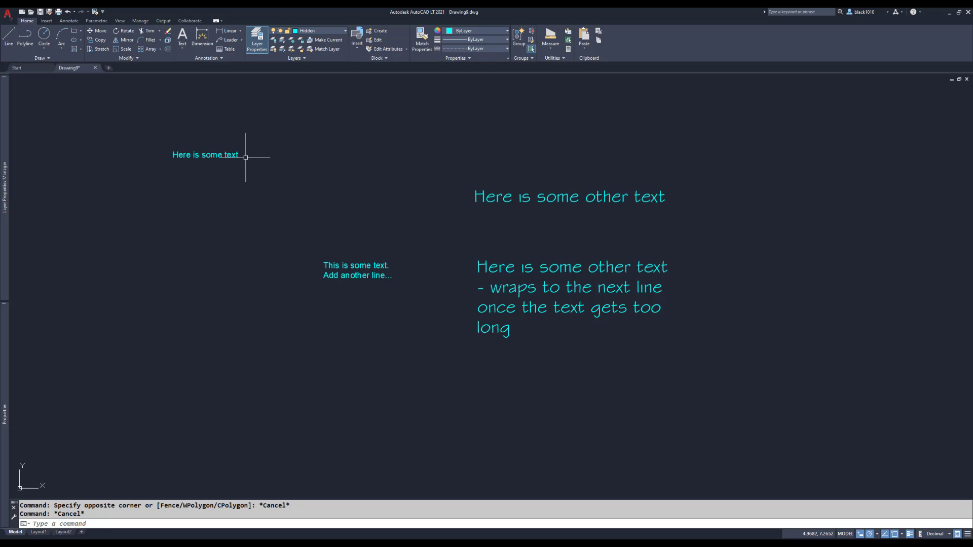